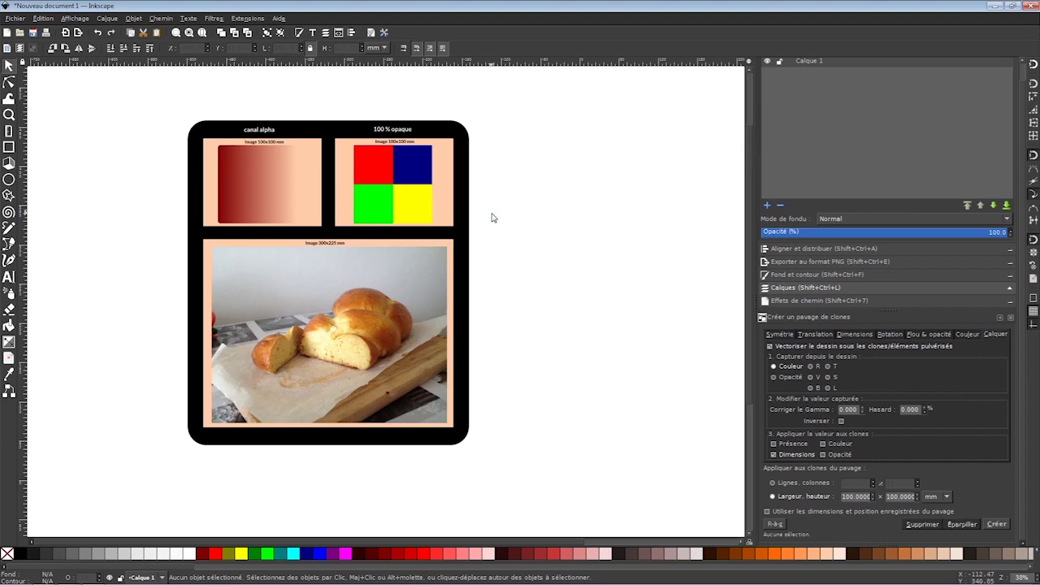
# Check the pixel sizes of the four-colour and gradient sample images.
pyautogui.click(1000, 341)
pyautogui.click(413, 164)
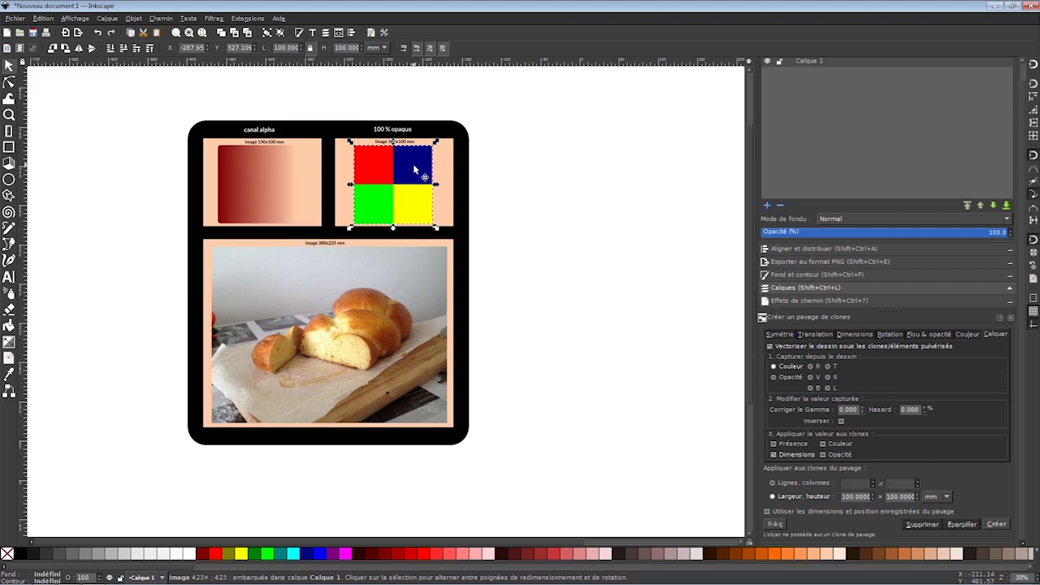
pyautogui.click(256, 165)
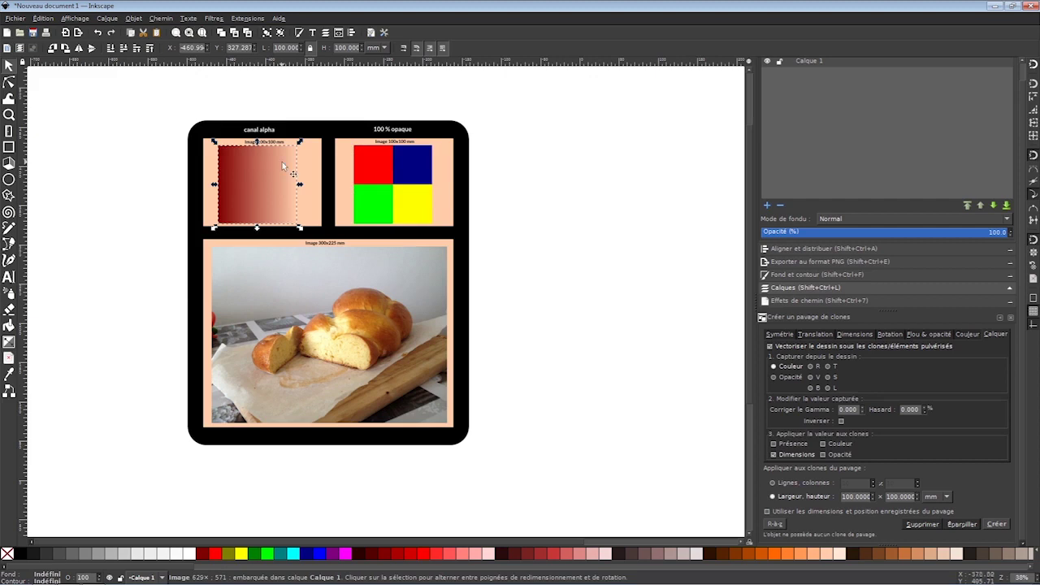
pyautogui.click(373, 164)
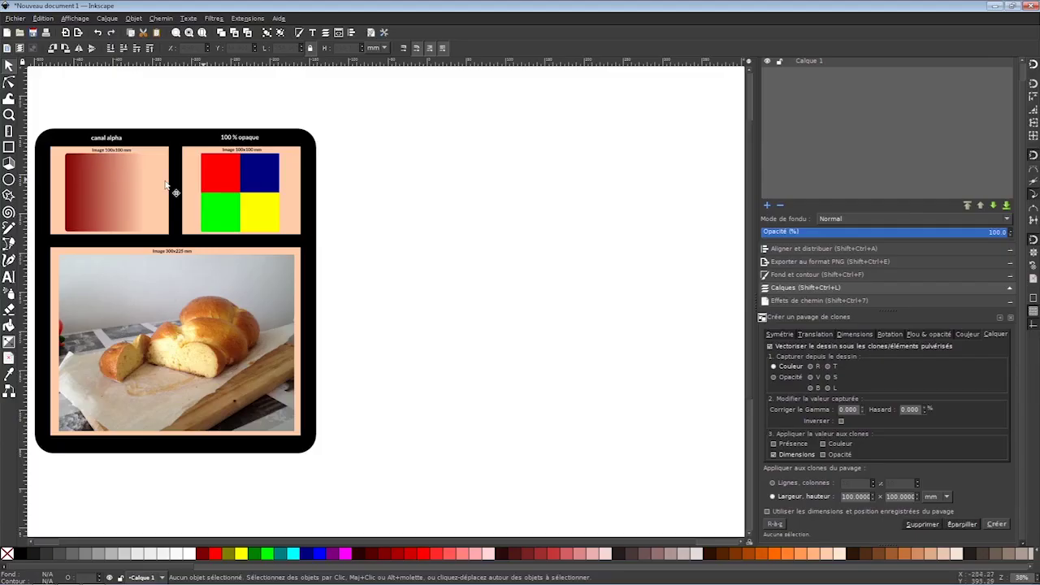
# Draw a circle beside the images with no stroke, unset fill and 3 mm width.
pyautogui.press('e')
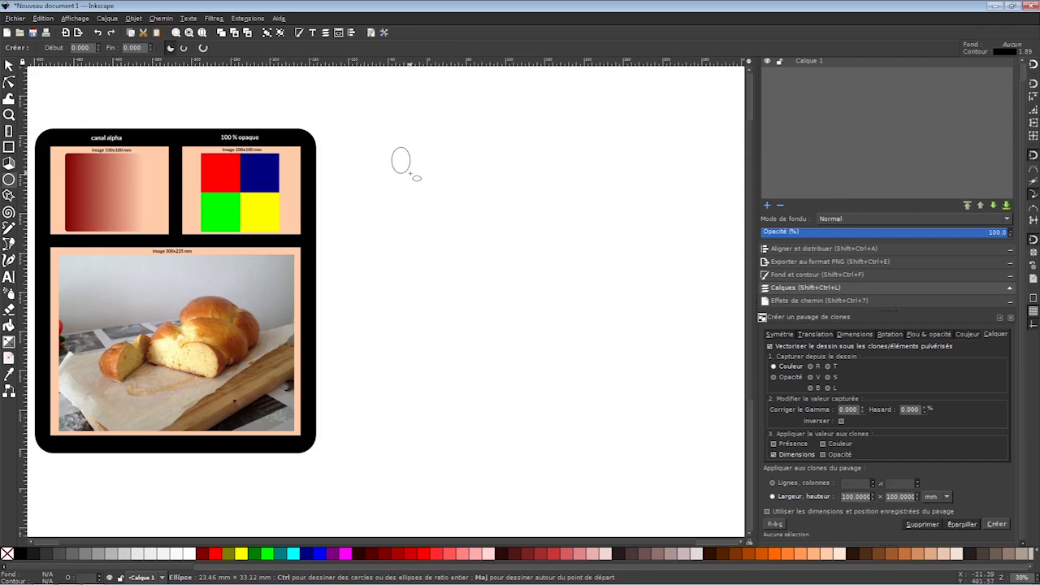
pyautogui.moveTo(412, 170); pyautogui.dragTo(411, 170)
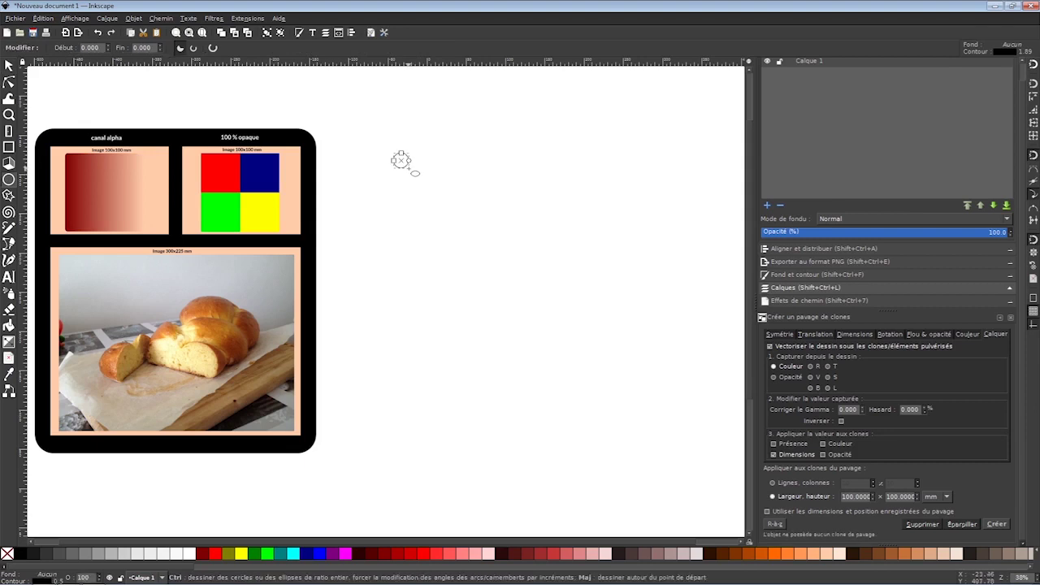
pyautogui.click(9, 65)
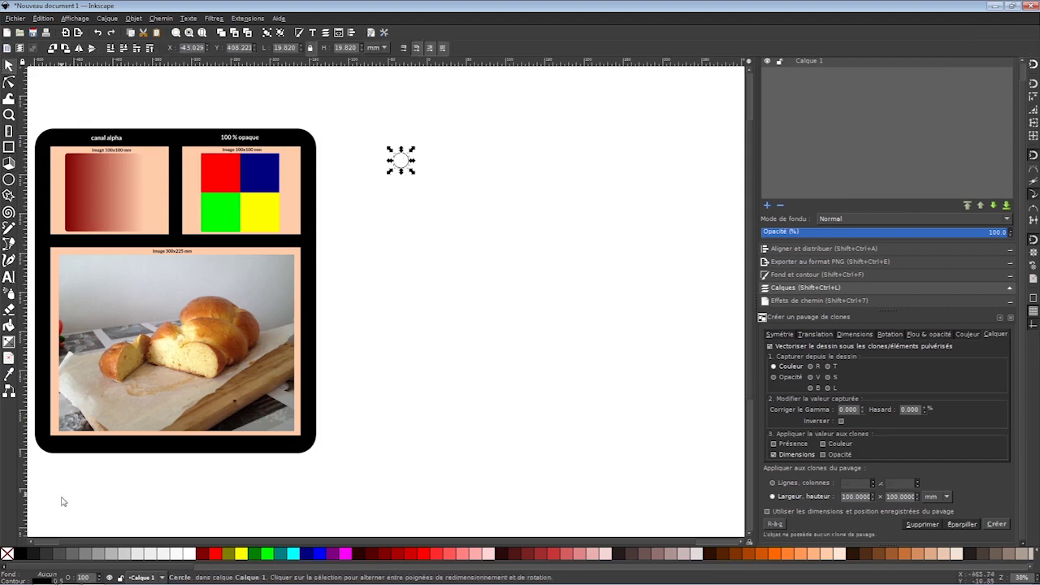
pyautogui.keyDown('shift'); pyautogui.click(12, 555); pyautogui.keyUp('shift')
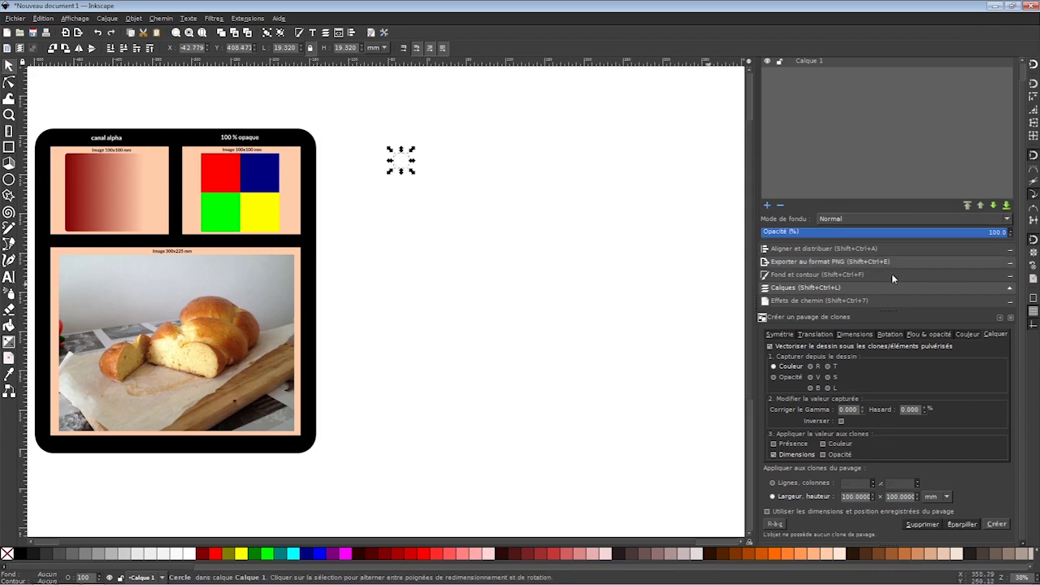
pyautogui.click(779, 275)
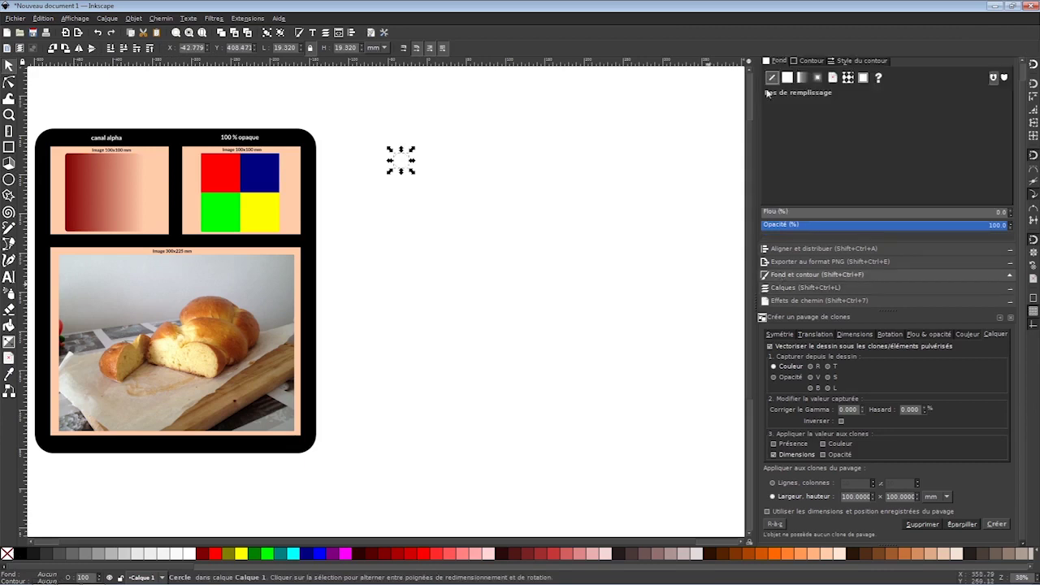
pyautogui.click(879, 77)
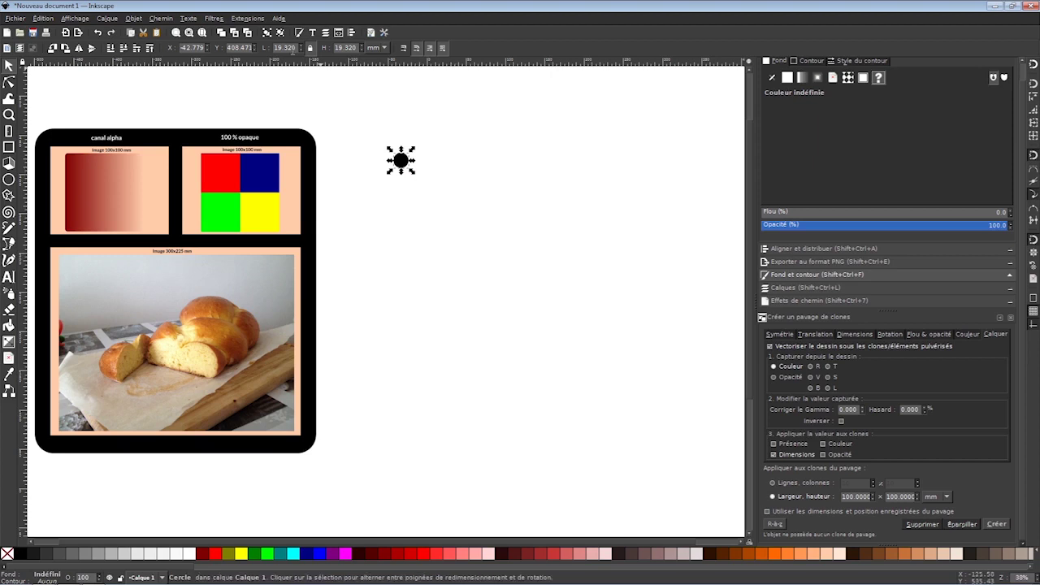
pyautogui.click(284, 47)
pyautogui.write('3')
pyautogui.press('Return')
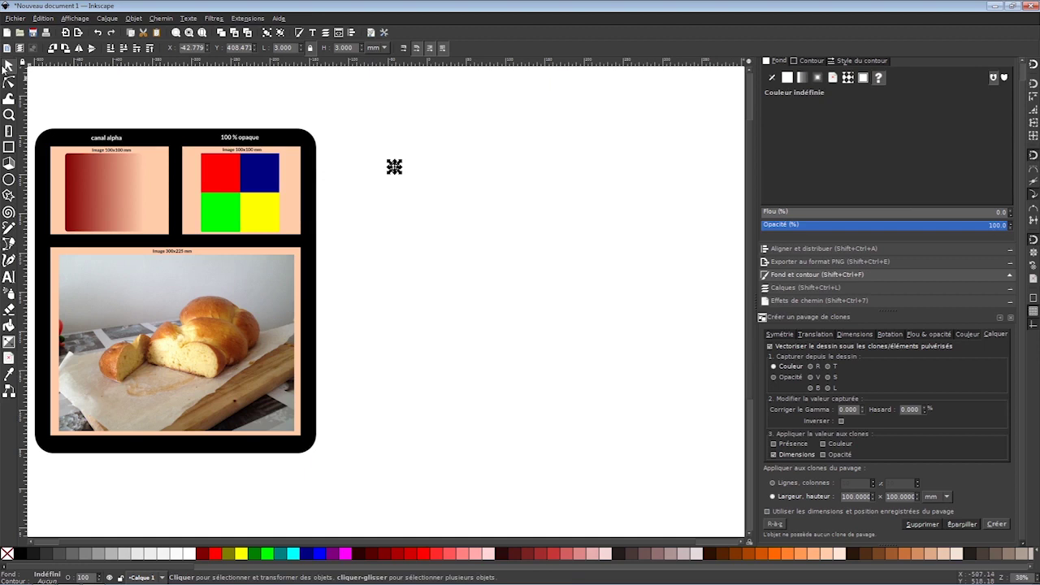
# Paste a copy of the four-colour square and align its corner to the small circle.
pyautogui.click(276, 182)
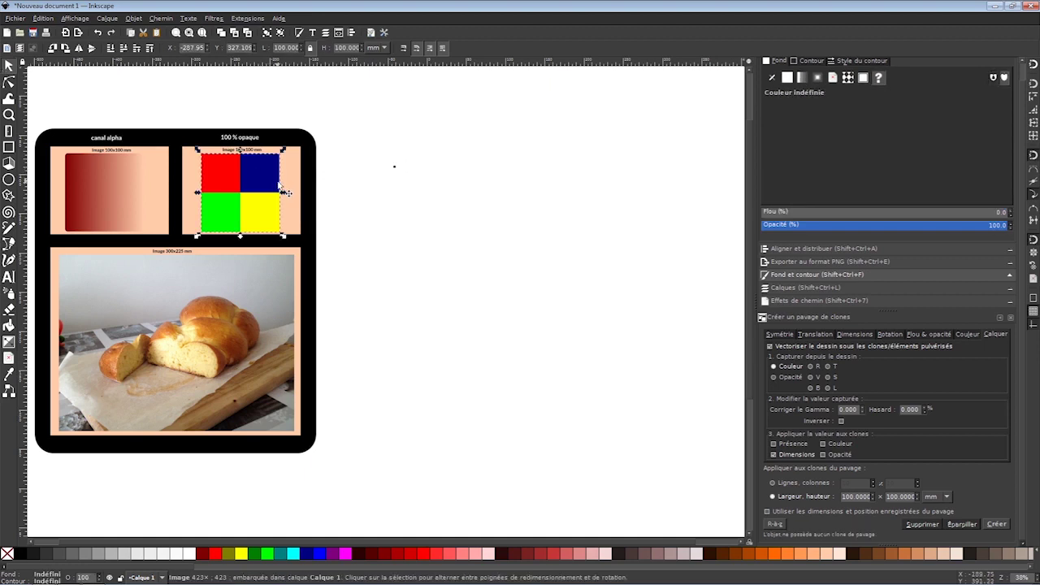
pyautogui.click(248, 195)
pyautogui.hotkey('ctrl', 'v')
pyautogui.moveTo(460, 196); pyautogui.dragTo(468, 186)
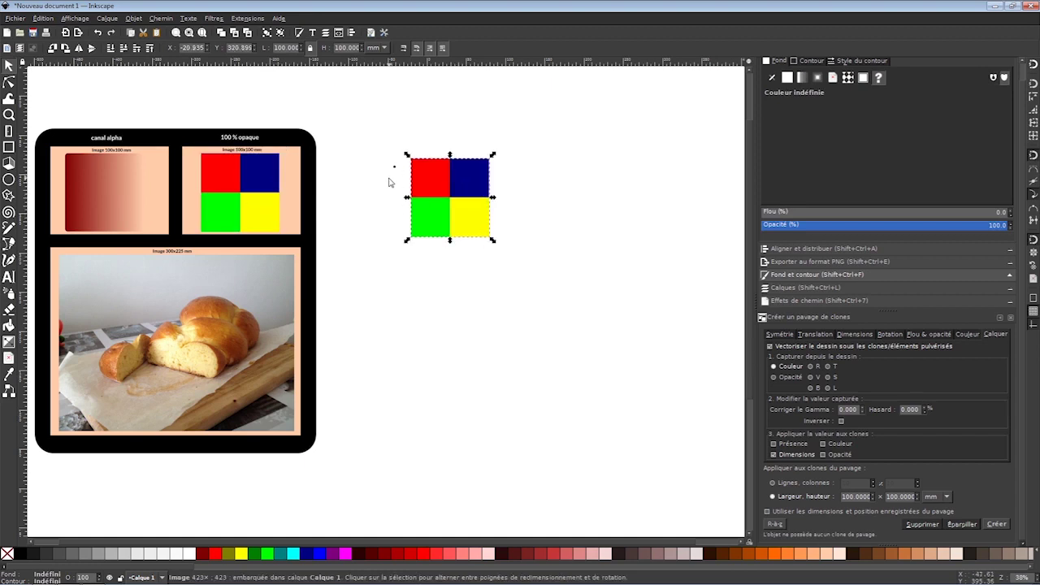
pyautogui.keyDown('shift'); pyautogui.click(394, 167); pyautogui.keyUp('shift')
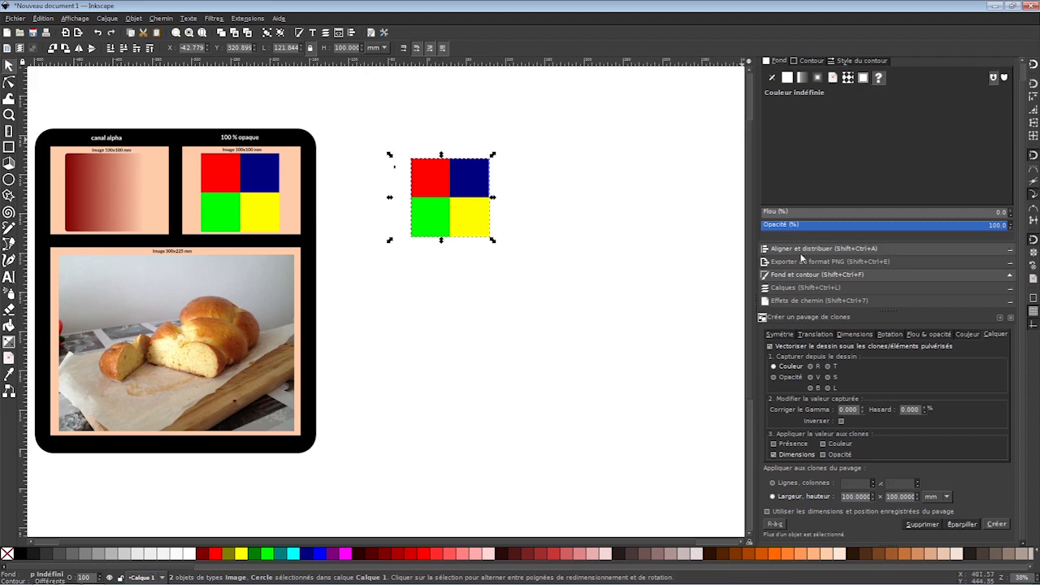
pyautogui.click(813, 247)
pyautogui.click(934, 95)
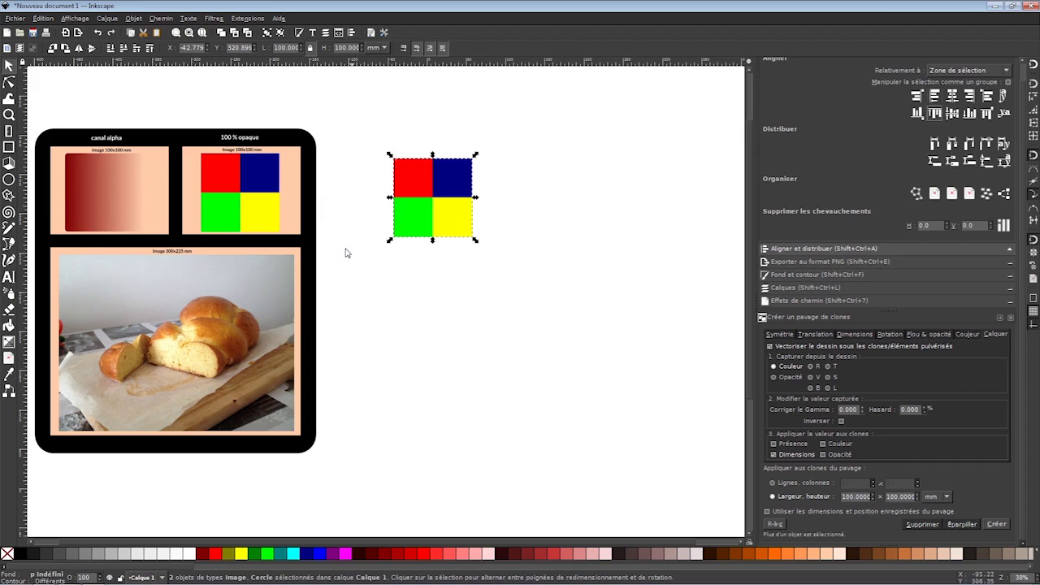
pyautogui.click(424, 167)
pyautogui.keyDown('ctrl'); pyautogui.scroll(2, 427, 195); pyautogui.keyUp('ctrl')
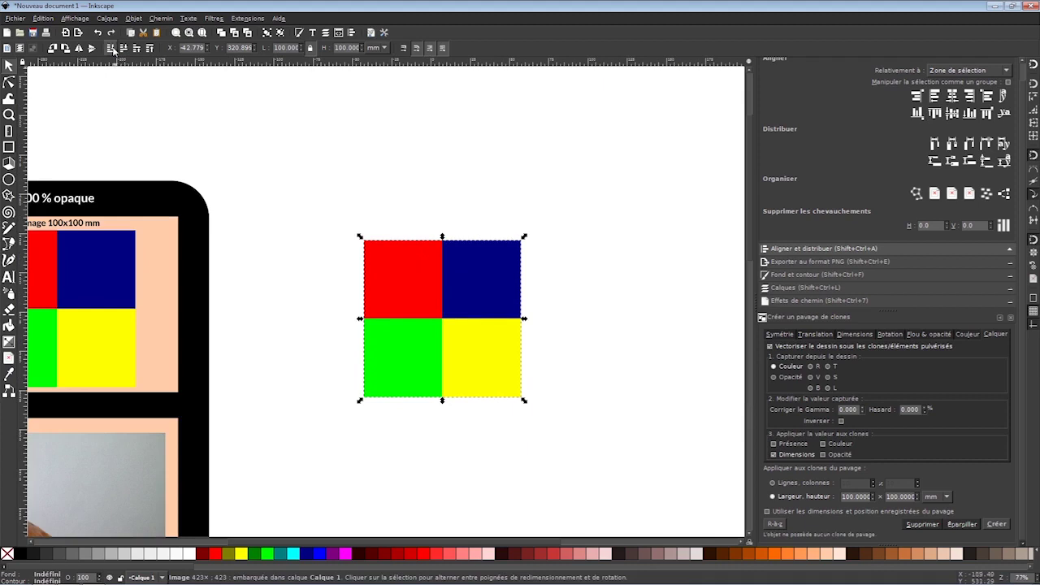
pyautogui.scroll(-1, 455, 162)
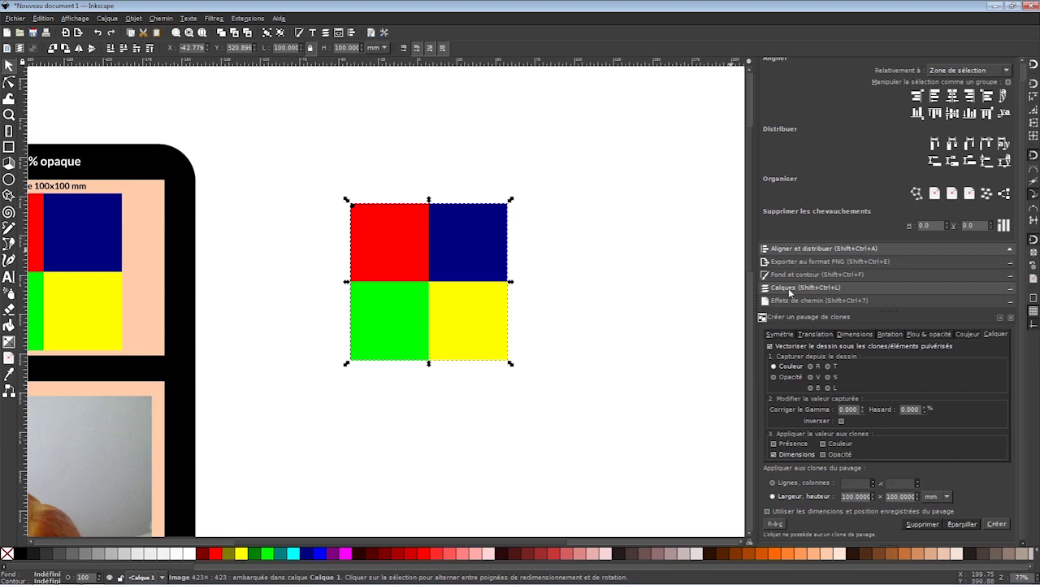
# Add a new layer named 'Image' in the Layers panel.
pyautogui.click(789, 288)
pyautogui.click(766, 206)
pyautogui.write('Image')
pyautogui.press('Return')
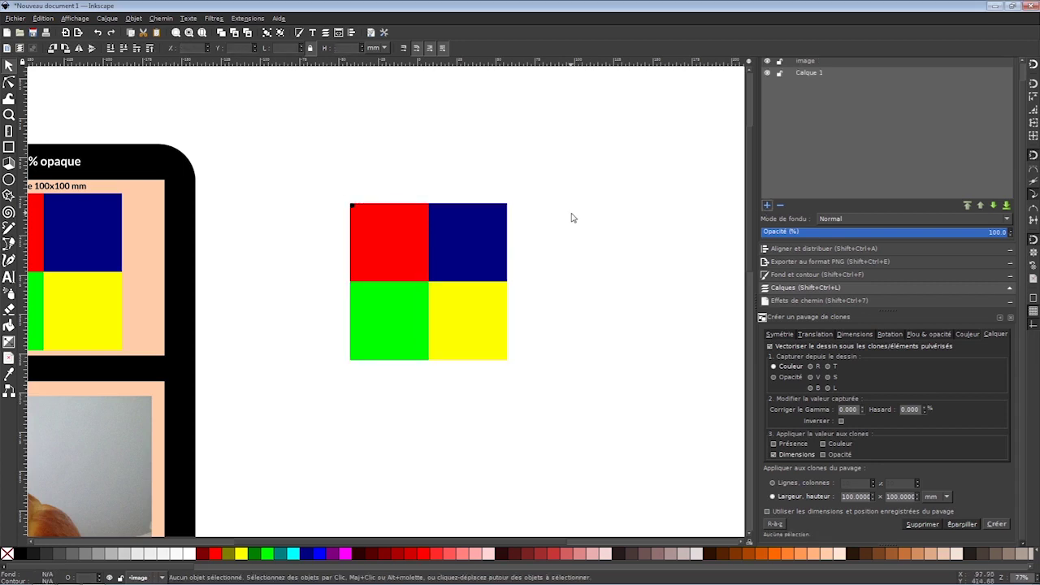
# Move the colour square onto the Image layer, place that layer below Calque 1, and select the circle.
pyautogui.rightClick(481, 231)
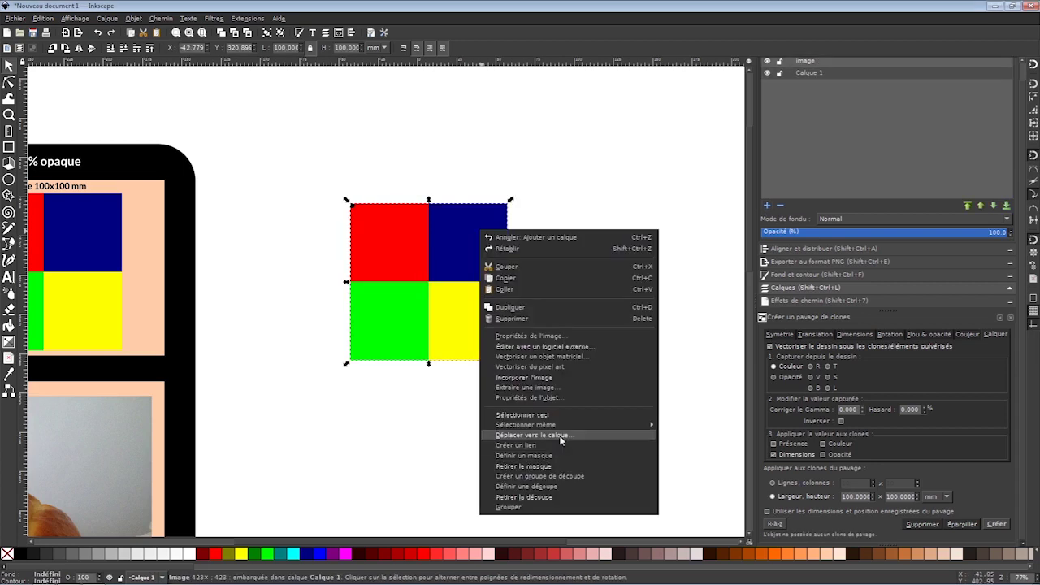
pyautogui.click(561, 436)
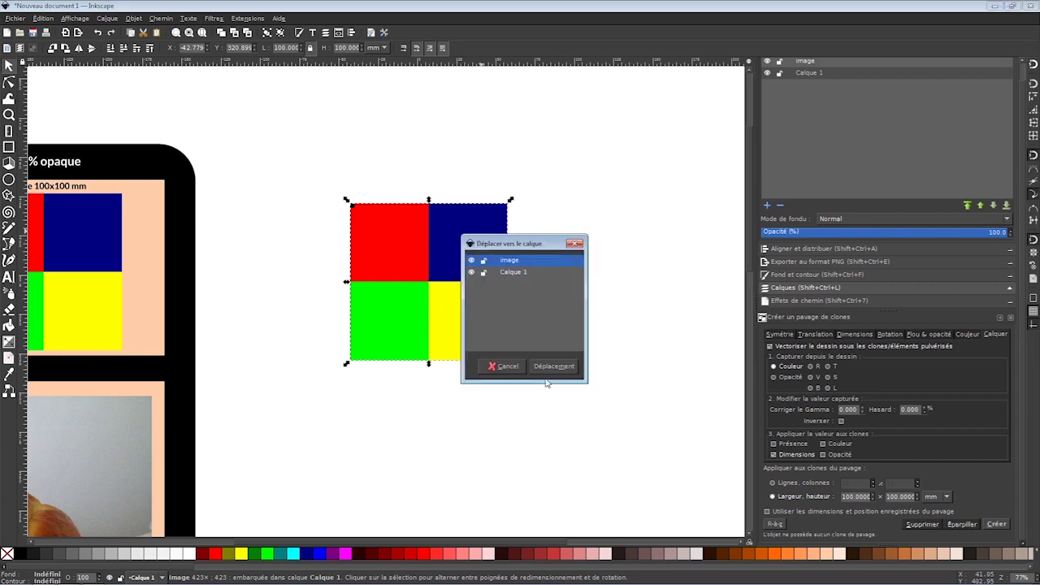
pyautogui.click(550, 367)
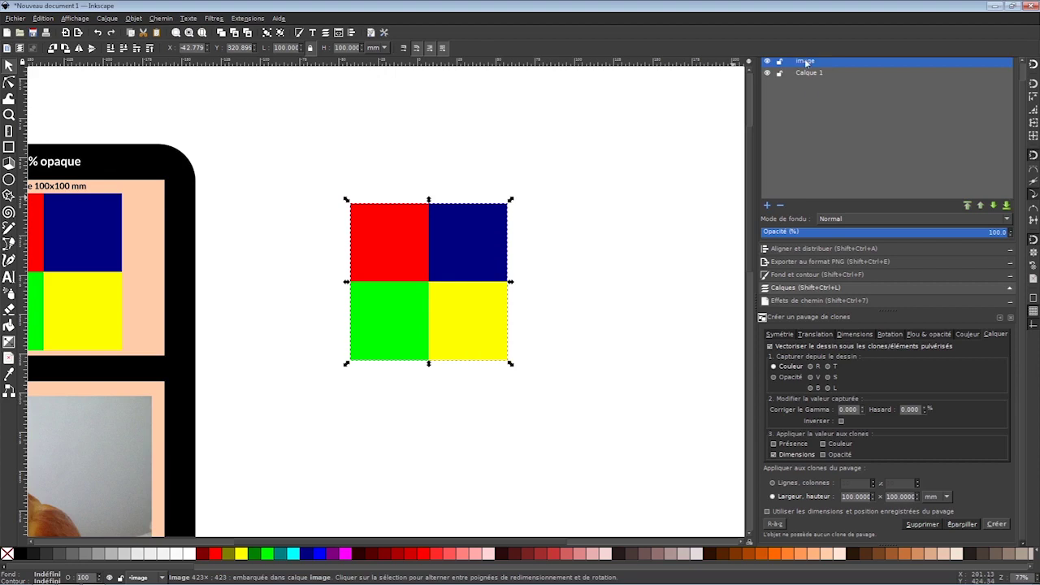
pyautogui.moveTo(805, 61); pyautogui.dragTo(805, 83)
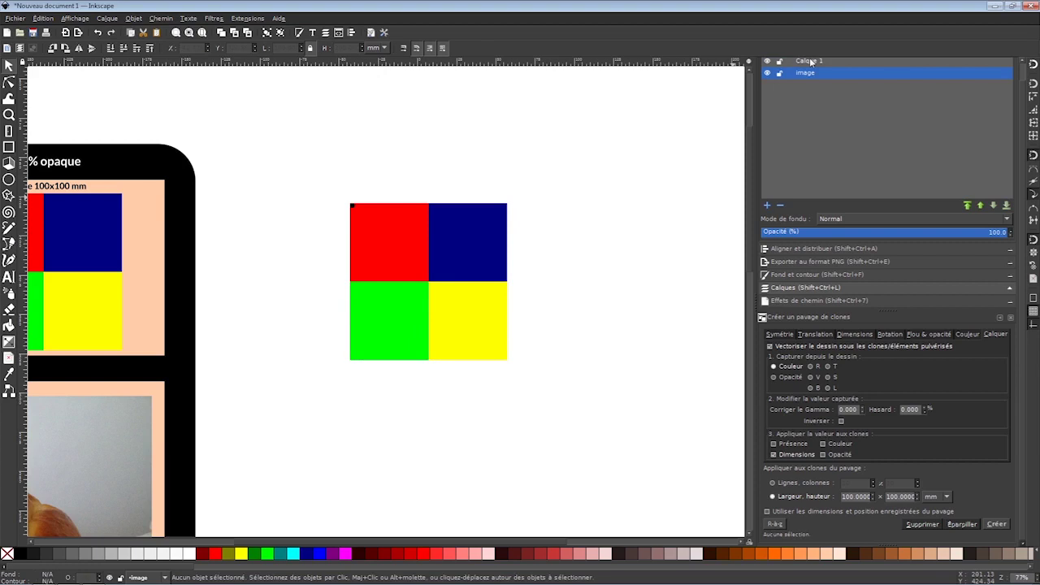
pyautogui.click(352, 206)
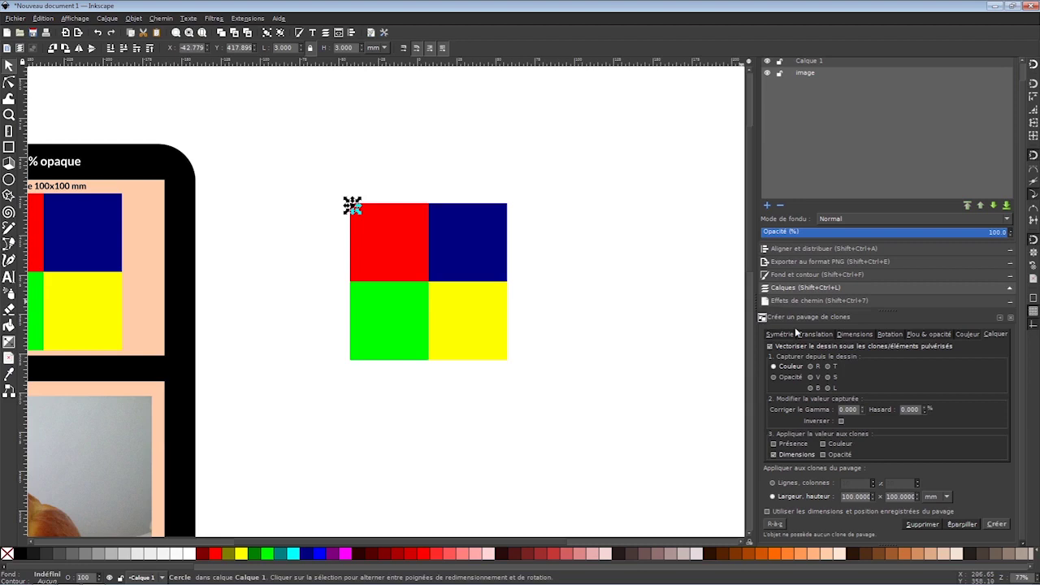
# In Create Tiled Clones' Trace tab, trace the drawing, pick Colour, untick Size and tick Colour.
pyautogui.click(43, 17)
pyautogui.moveTo(55, 175)
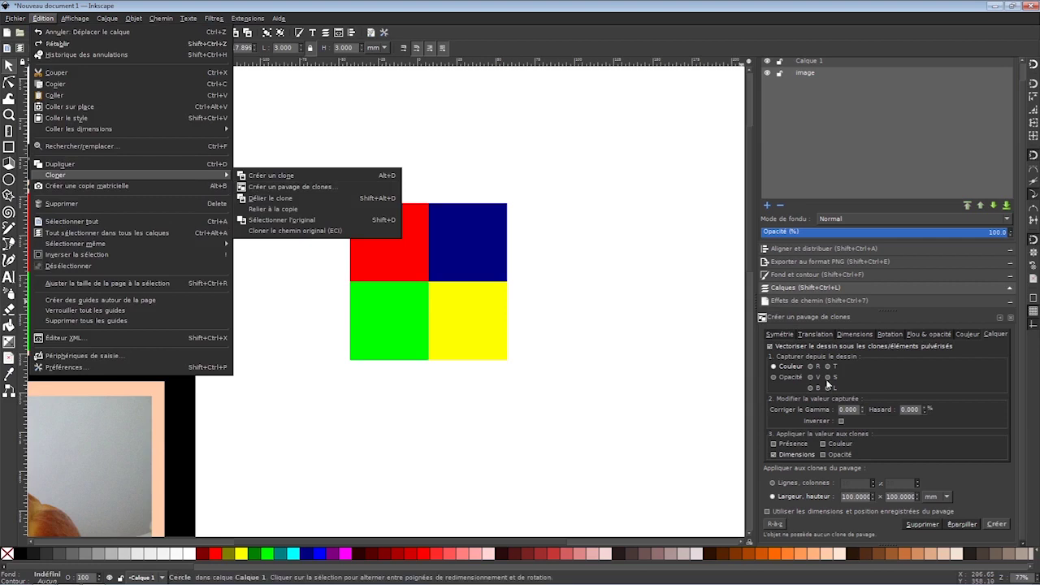
pyautogui.click(995, 338)
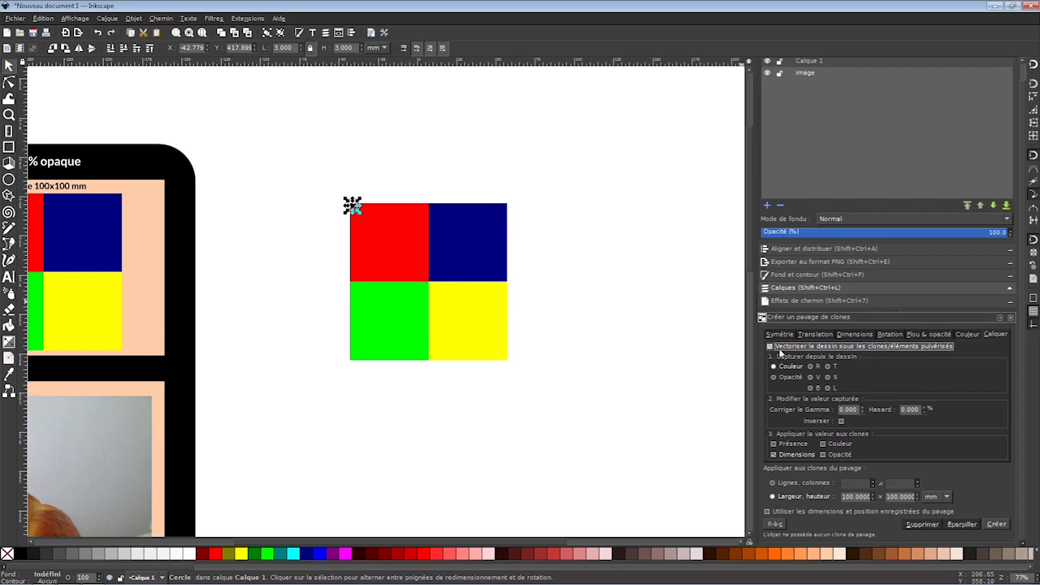
pyautogui.click(780, 355)
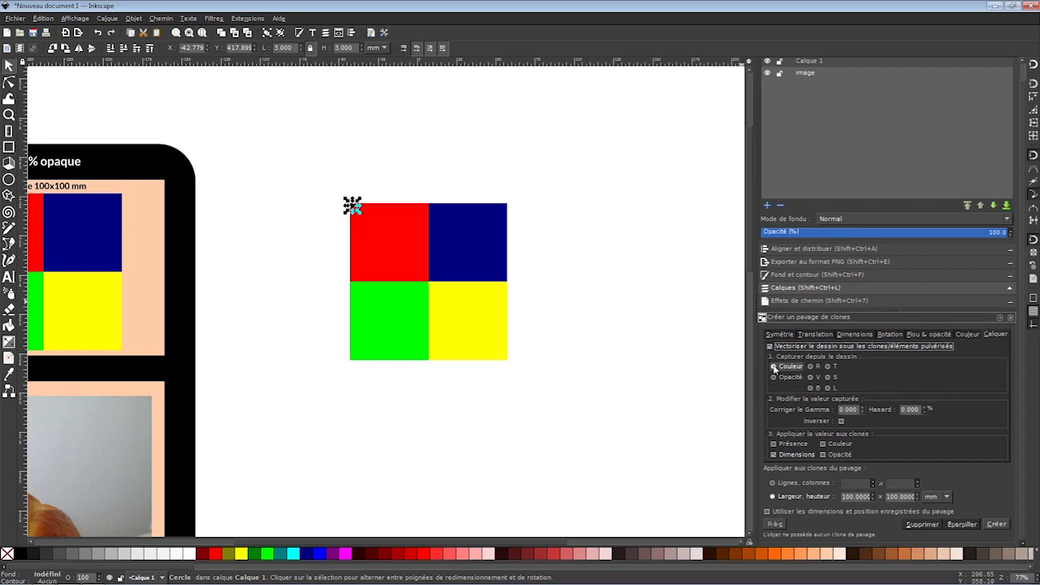
pyautogui.click(774, 368)
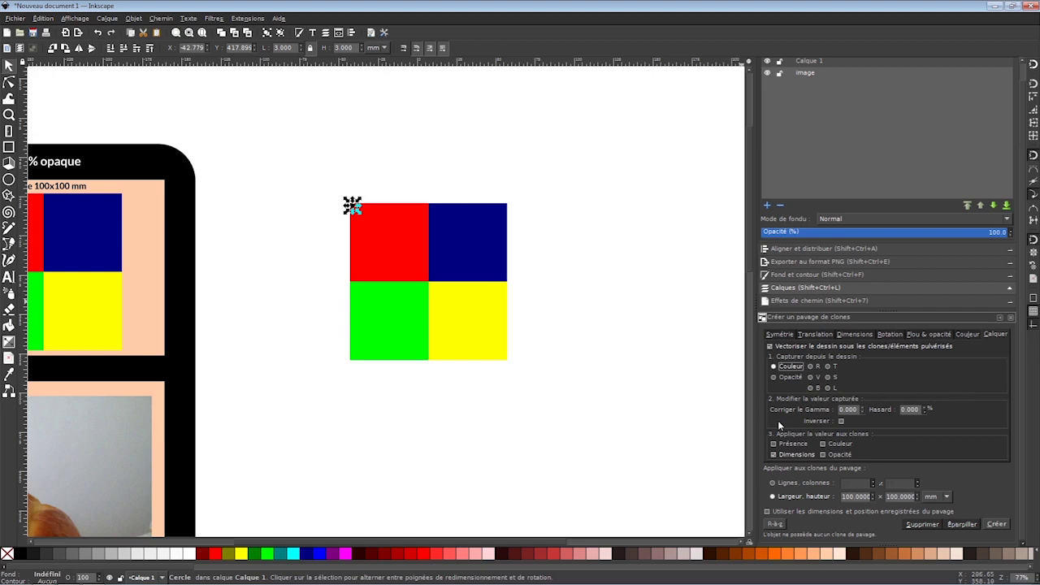
pyautogui.click(792, 454)
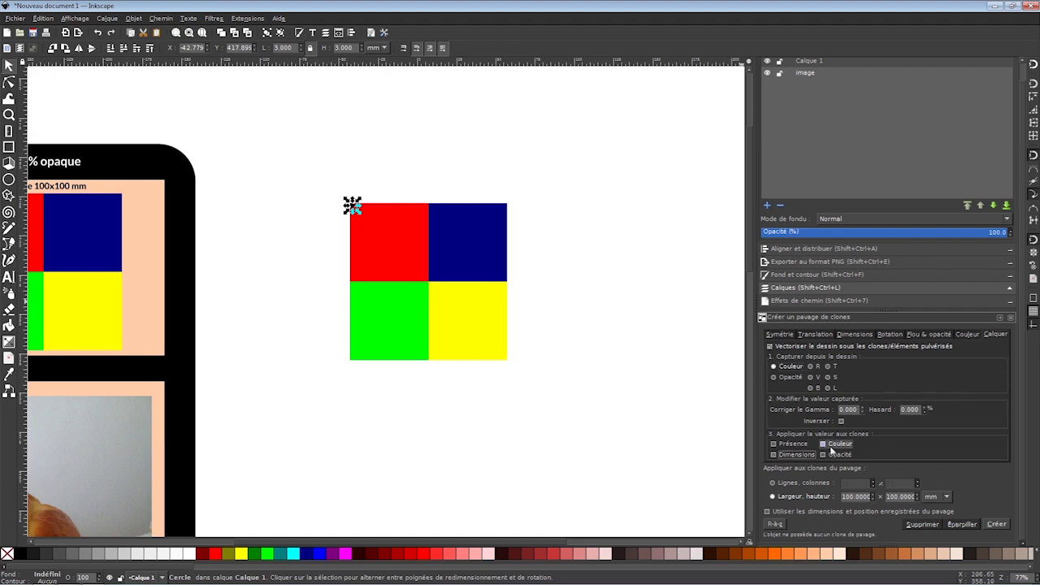
pyautogui.click(830, 449)
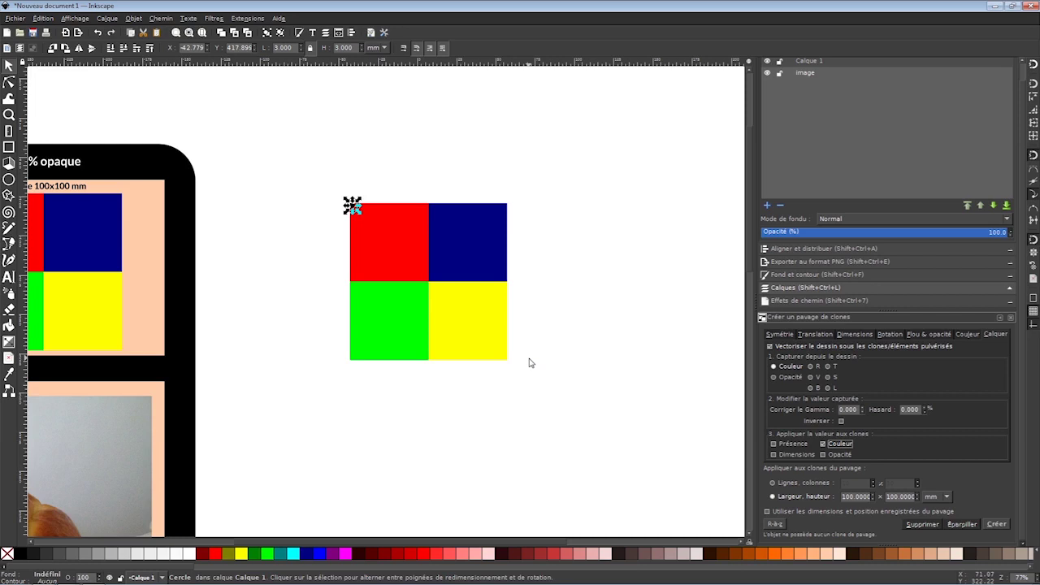
# Toggle the Image layer off and on, then create the 1156 colour-traced circle clones.
pyautogui.click(767, 73)
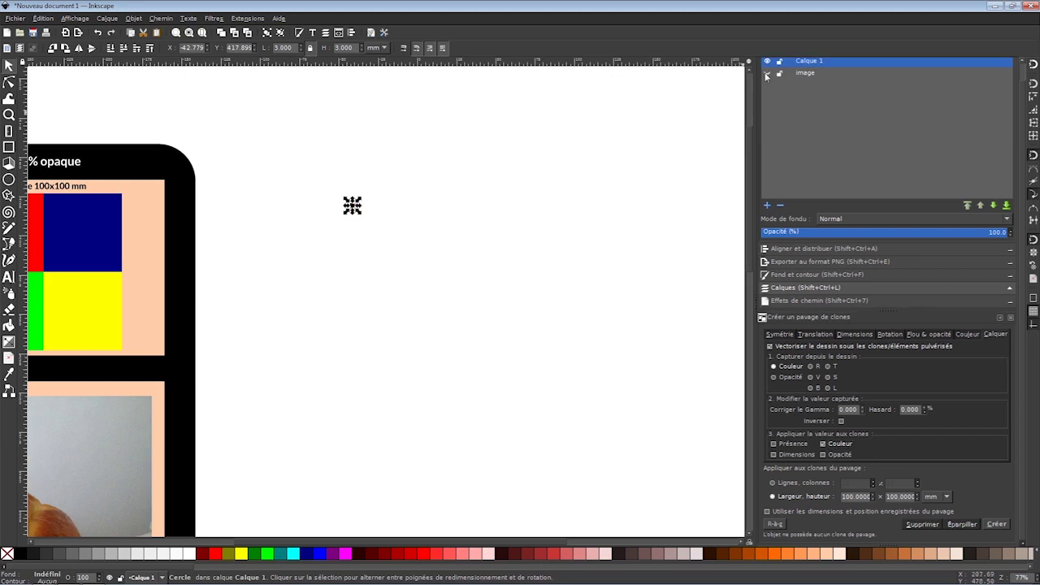
pyautogui.click(767, 73)
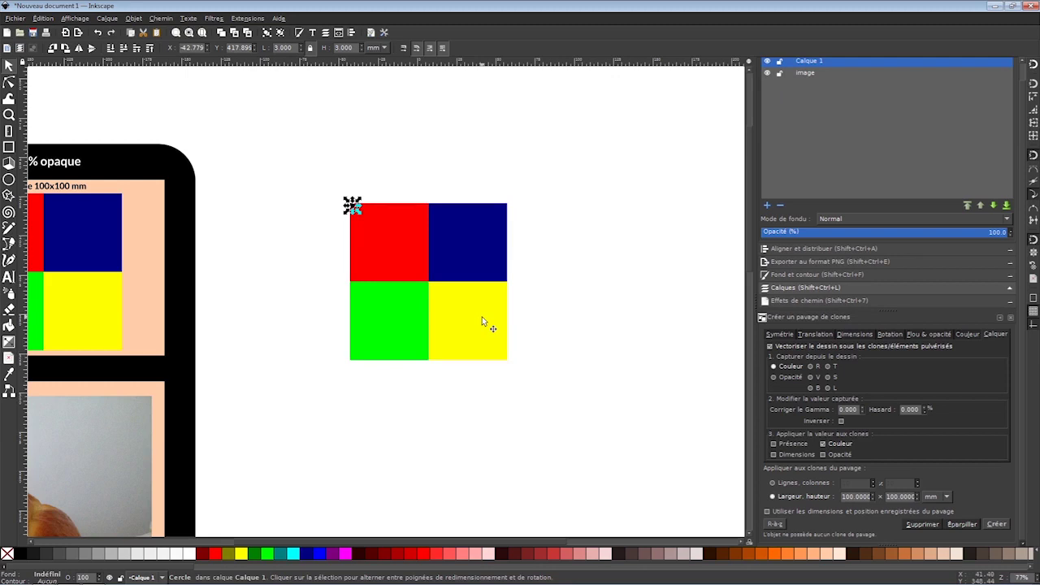
pyautogui.click(996, 524)
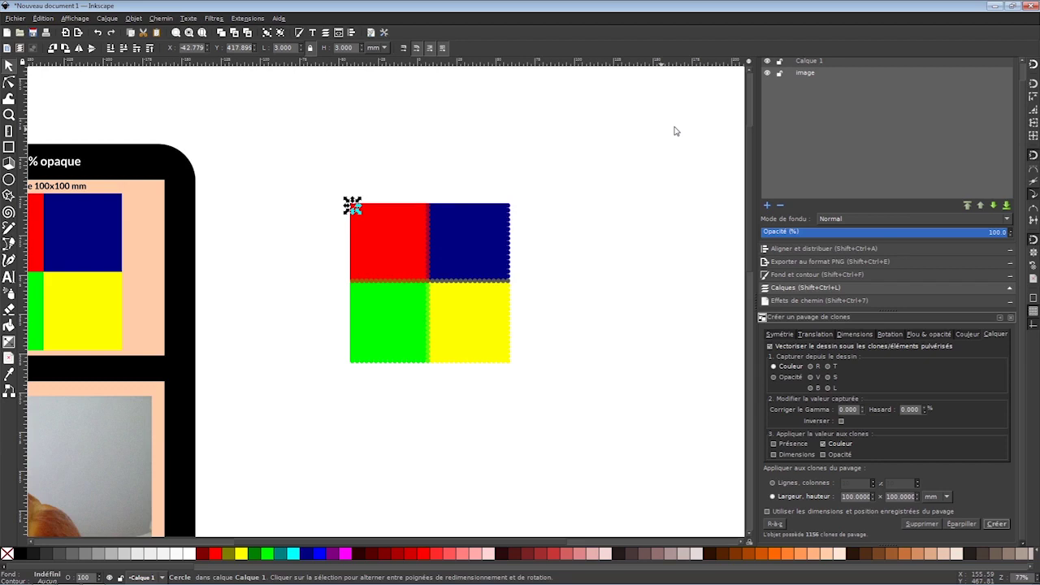
pyautogui.keyDown('ctrl'); pyautogui.scroll(4, 368, 216); pyautogui.keyUp('ctrl')
pyautogui.keyDown('ctrl'); pyautogui.scroll(2, 369, 216); pyautogui.keyUp('ctrl')
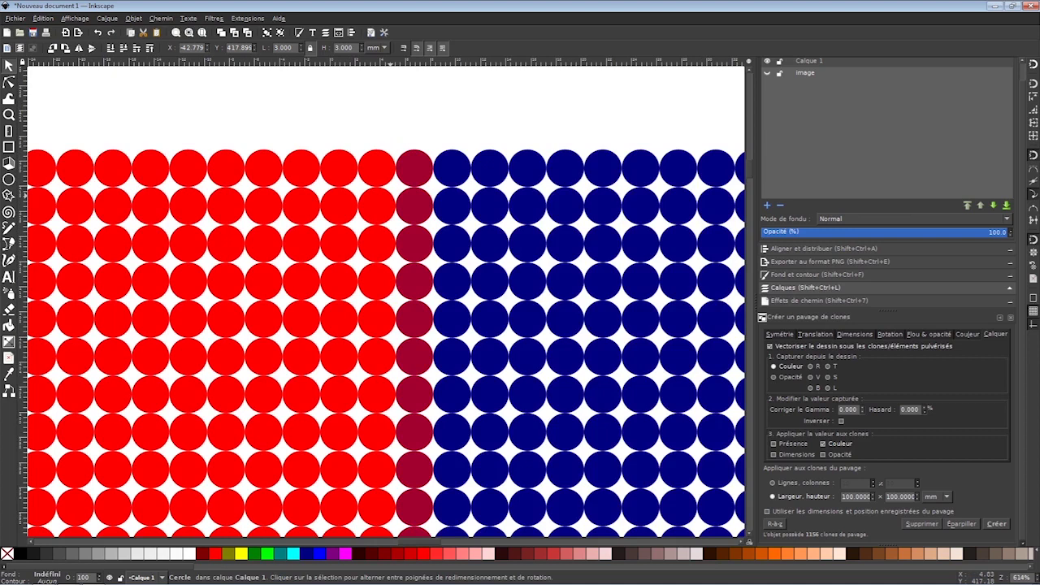
# Hide the source image and select the original circle behind a clone.
pyautogui.hscroll(3, 524, 325)
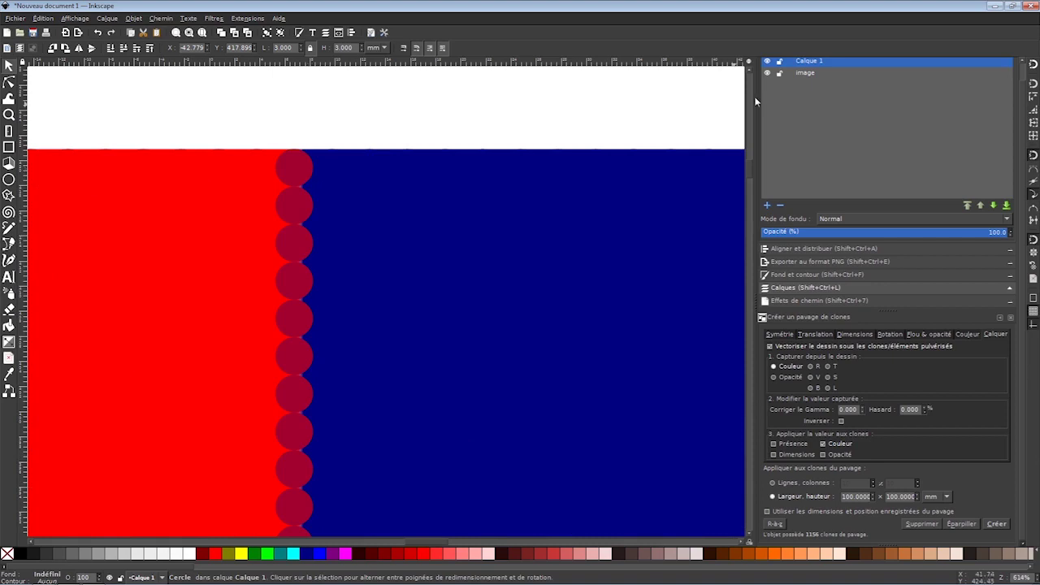
pyautogui.hotkey('ctrl', 'z')
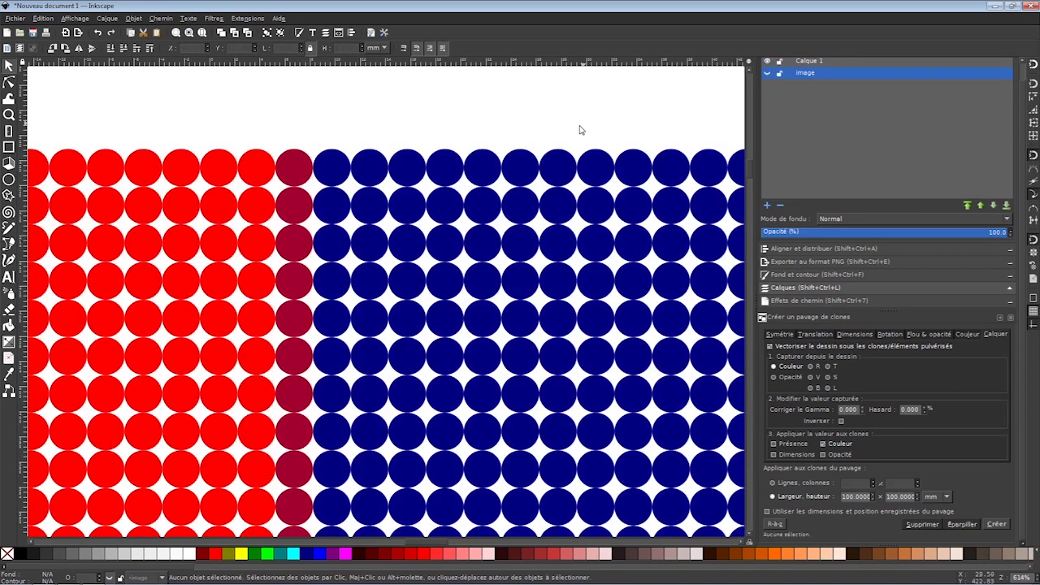
pyautogui.scroll(-5, 580, 130)
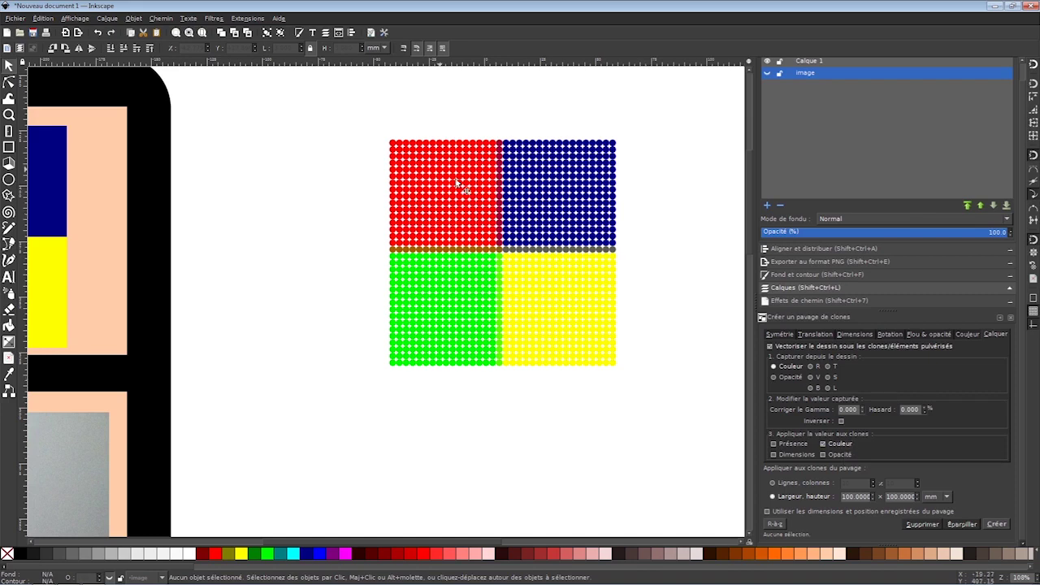
pyautogui.click(399, 143)
pyautogui.scroll(4, 396, 140)
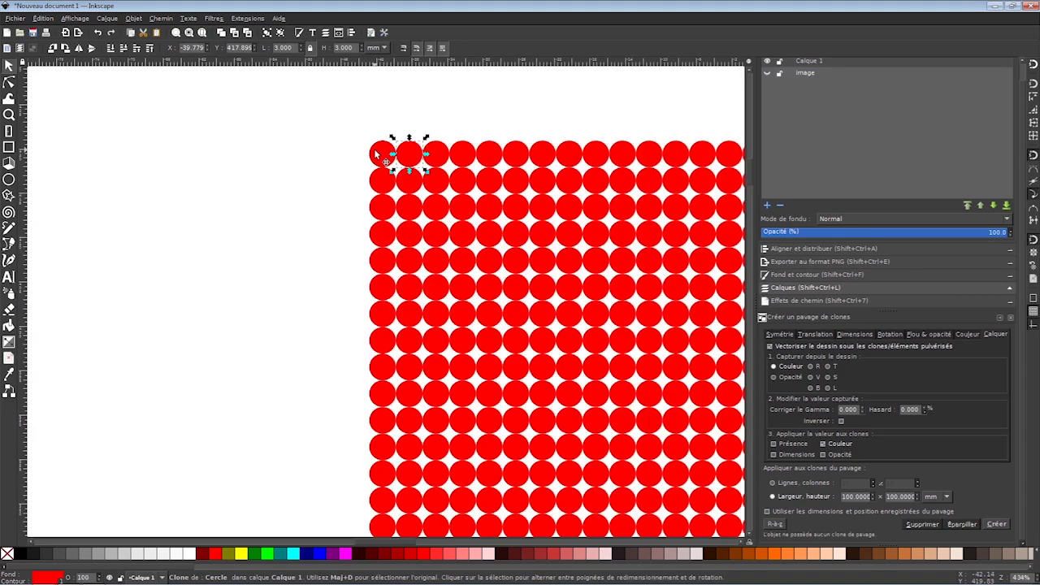
pyautogui.click(376, 155)
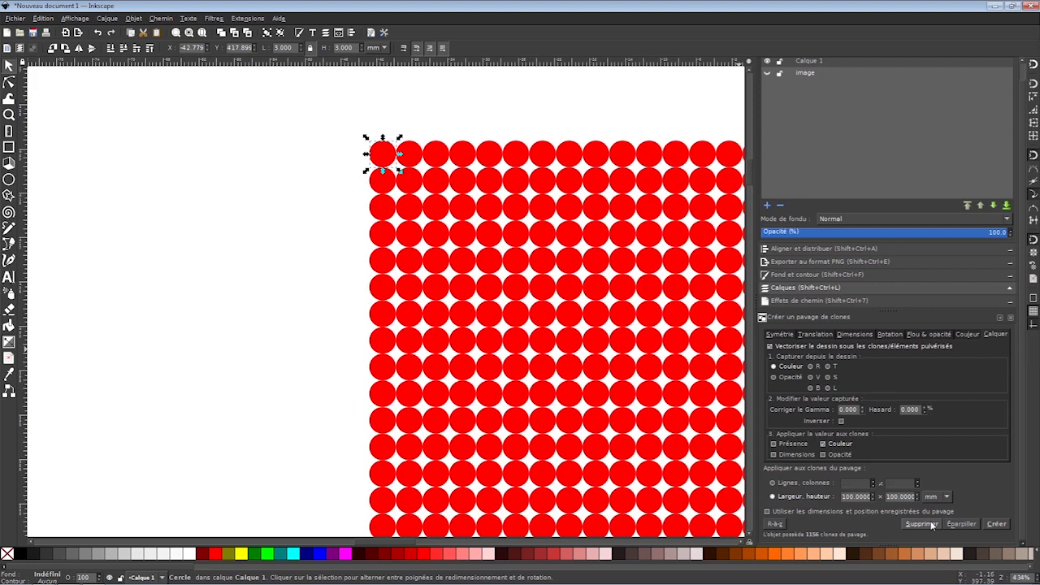
# Delete the clones and retile with clone presence traced from the image.
pyautogui.click(922, 524)
pyautogui.press('1')
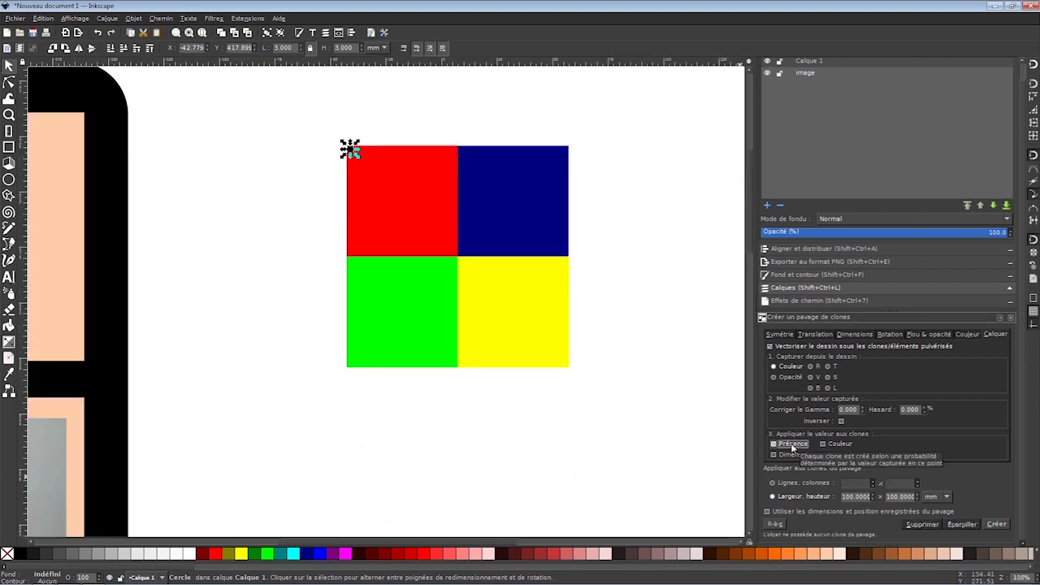
pyautogui.click(791, 443)
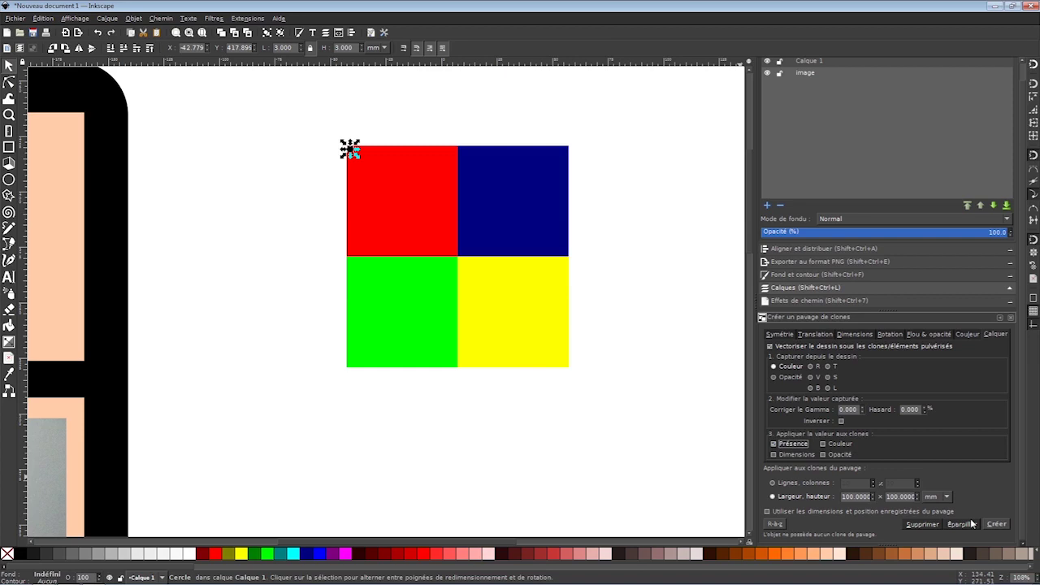
pyautogui.click(993, 524)
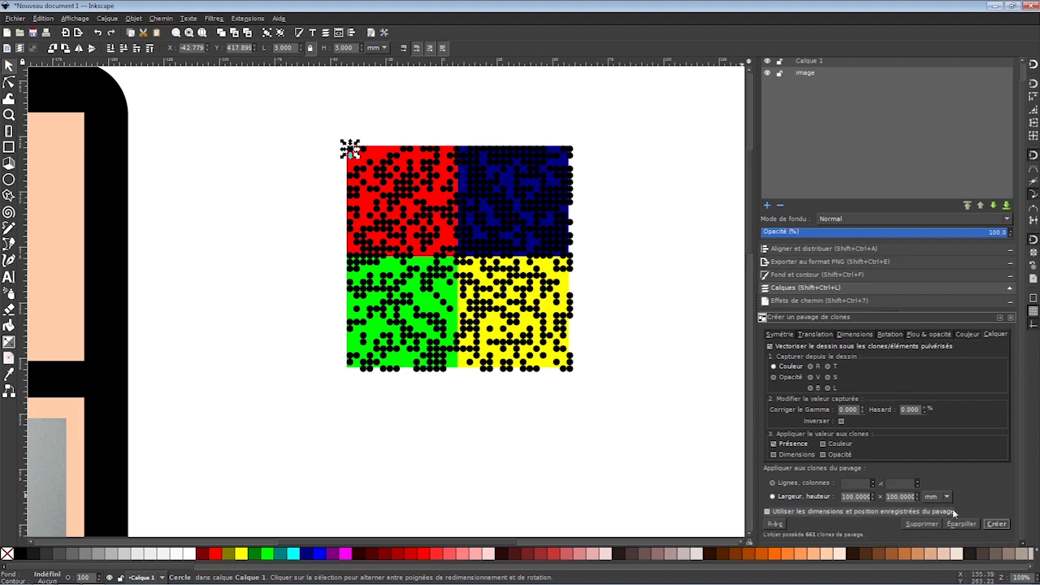
# Delete and retile again with traced colour added, giving 683 coloured dots.
pyautogui.click(921, 524)
pyautogui.click(822, 444)
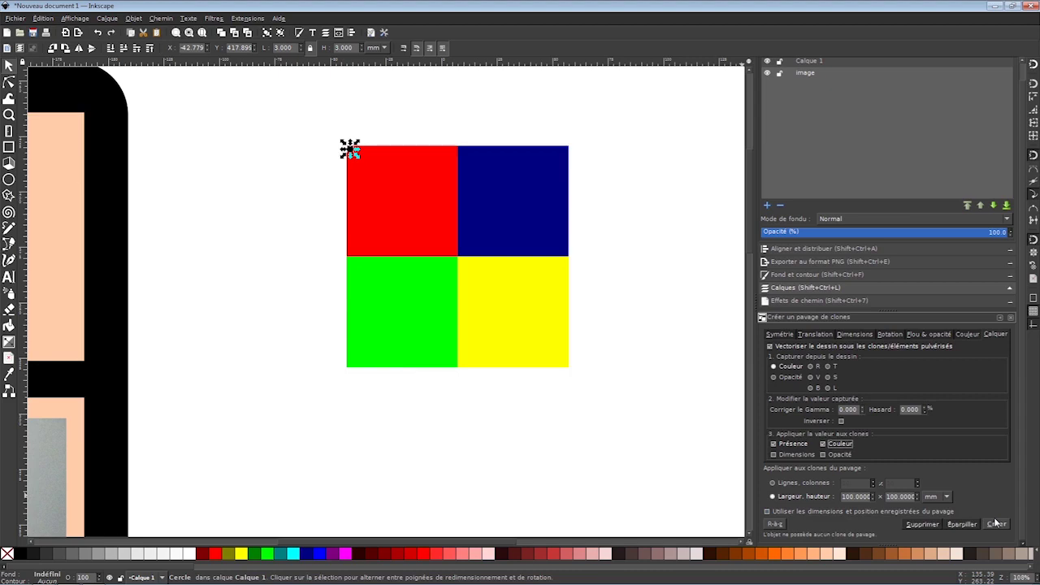
pyautogui.click(995, 523)
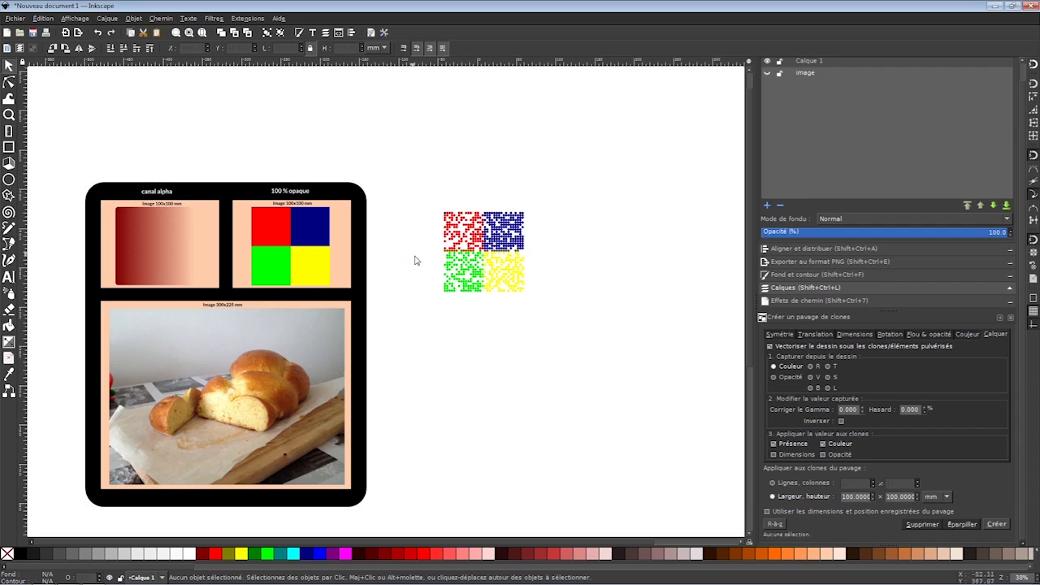
# Duplicate the red gradient image and move the copy away from the sample panel.
pyautogui.click(161, 235)
pyautogui.hotkey('ctrl', 'd')
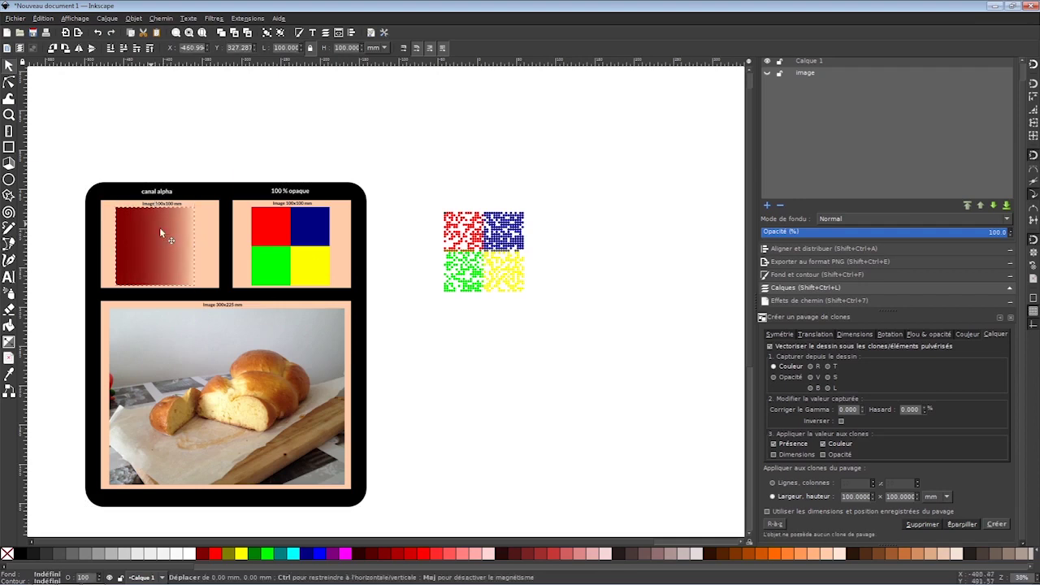
pyautogui.moveTo(159, 227)
pyautogui.mouseDown()
pyautogui.moveTo(498, 363)
pyautogui.moveTo(488, 354)
pyautogui.mouseUp()
pyautogui.scroll(2, 485, 329)
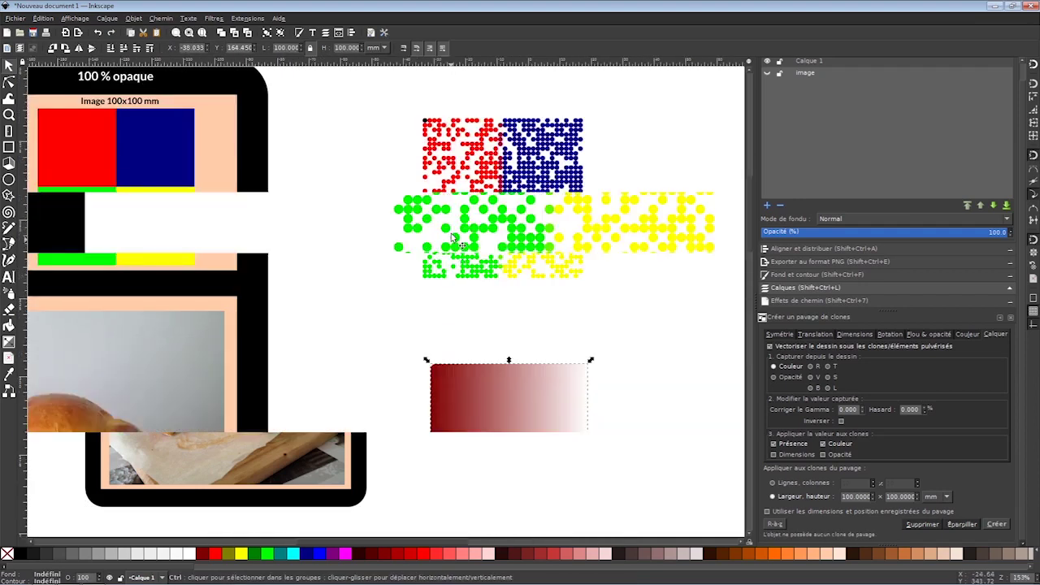
pyautogui.scroll(2, 443, 213)
pyautogui.scroll(1, 443, 211)
pyautogui.scroll(2, 443, 212)
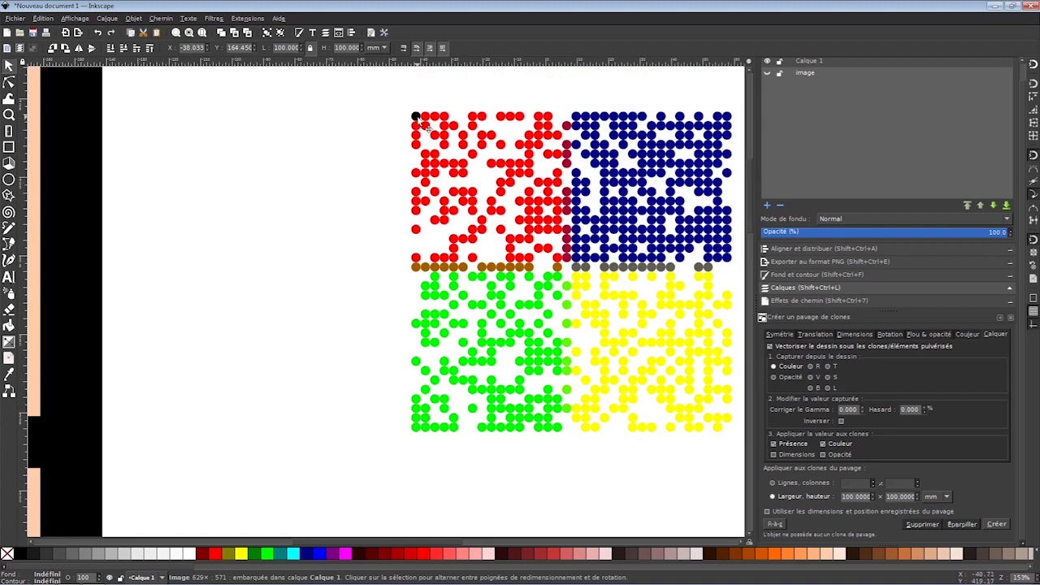
# Select the clones' original circle and move it below the grid.
pyautogui.click(412, 120)
pyautogui.hotkey('shift', 'd')
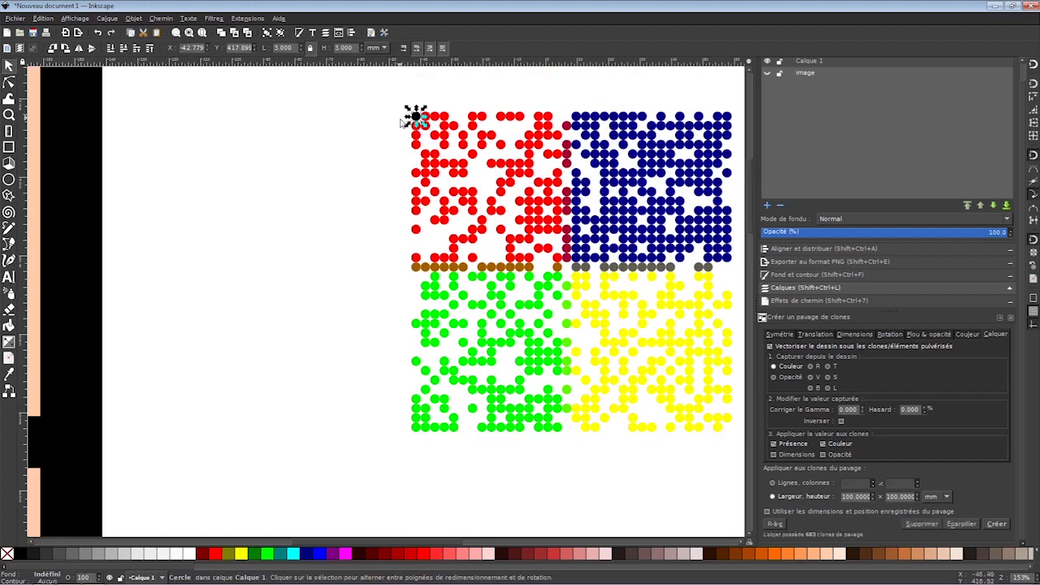
pyautogui.moveTo(406, 119); pyautogui.dragTo(357, 431)
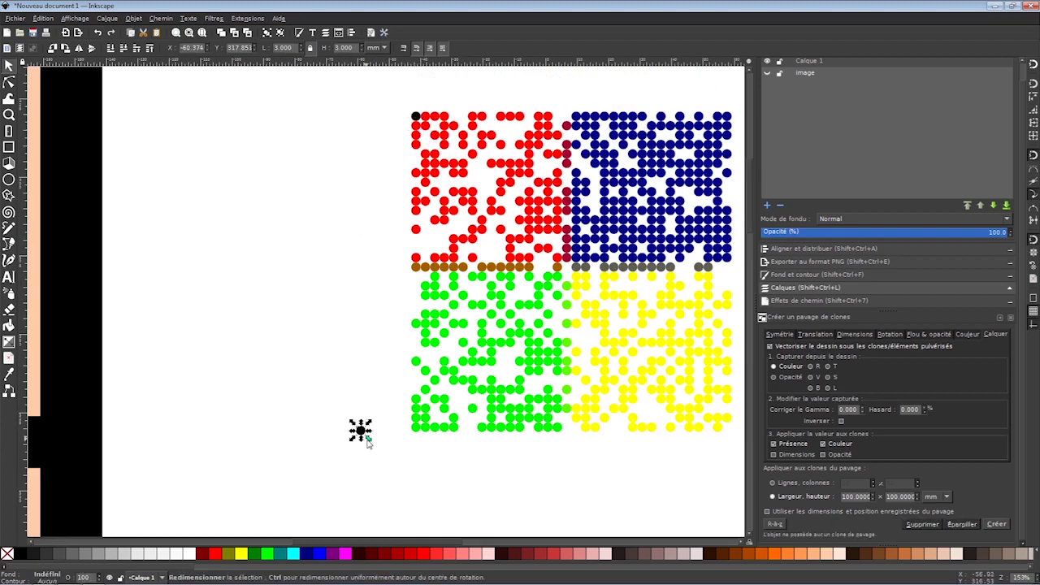
pyautogui.scroll(-4, 422, 258)
pyautogui.scroll(-6, 422, 257)
# Align the circle's left and top edges to the gradient copy's corner.
pyautogui.keyDown('shift'); pyautogui.click(434, 347); pyautogui.keyUp('shift')
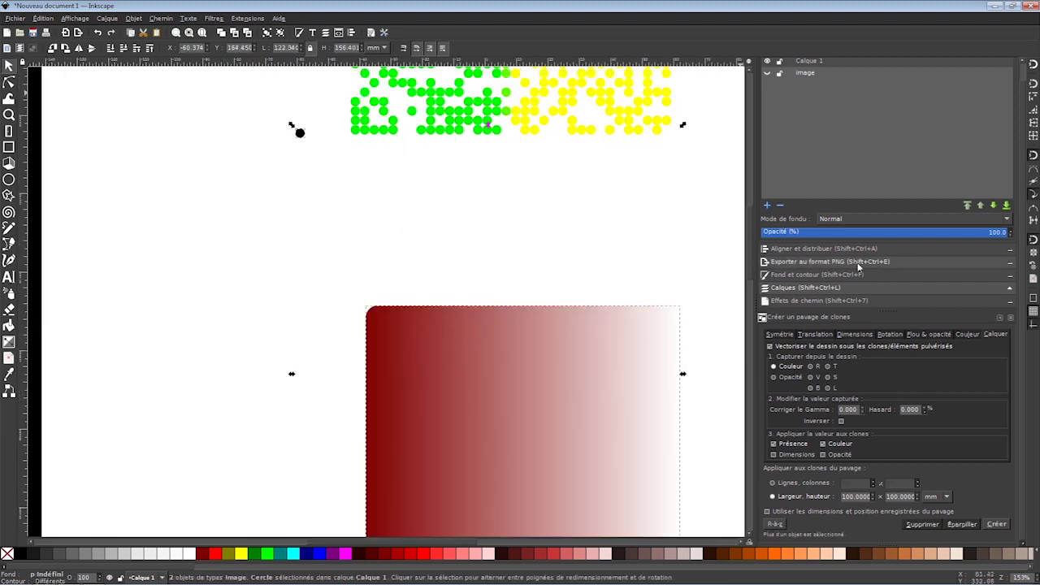
pyautogui.click(829, 249)
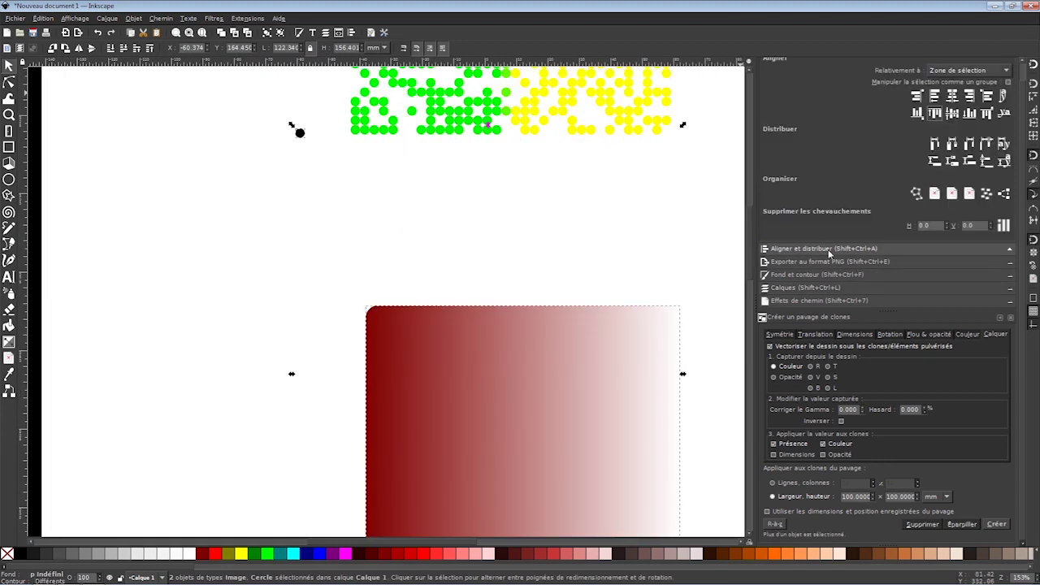
pyautogui.click(967, 70)
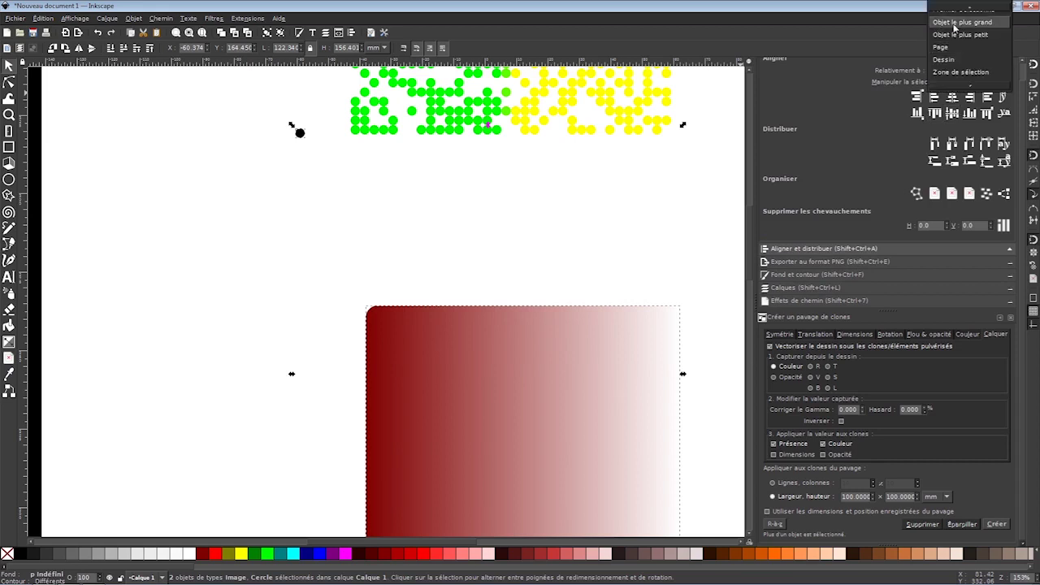
pyautogui.click(956, 21)
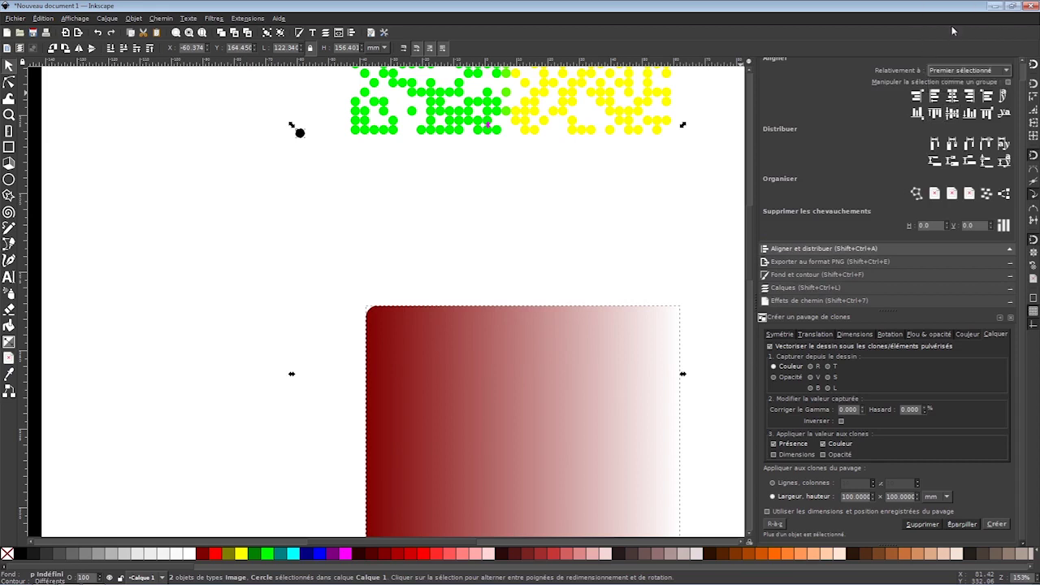
pyautogui.scroll(1, 961, 65)
pyautogui.click(934, 96)
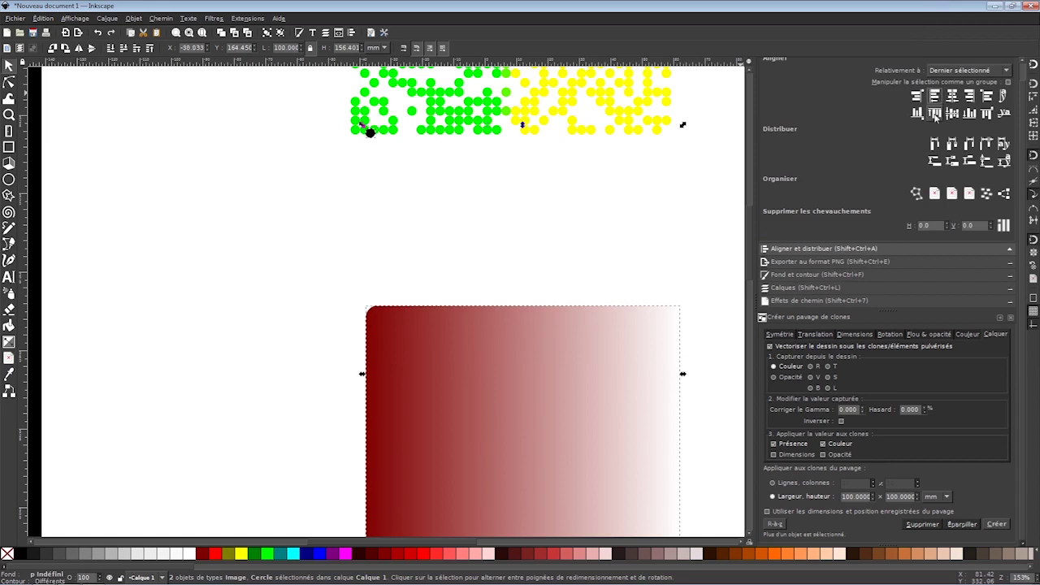
pyautogui.click(935, 114)
pyautogui.scroll(-3, 419, 260)
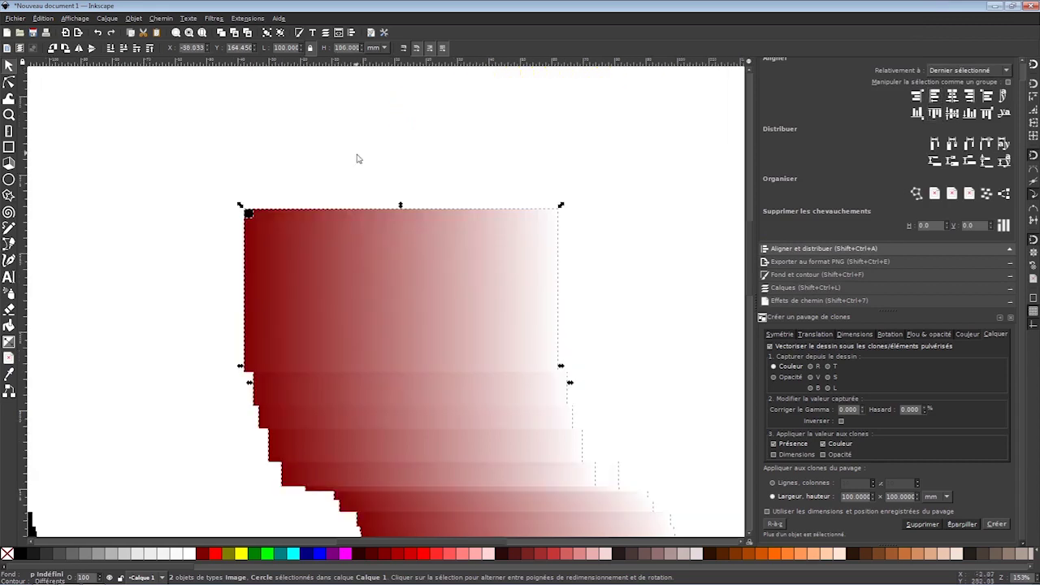
pyautogui.click(304, 154)
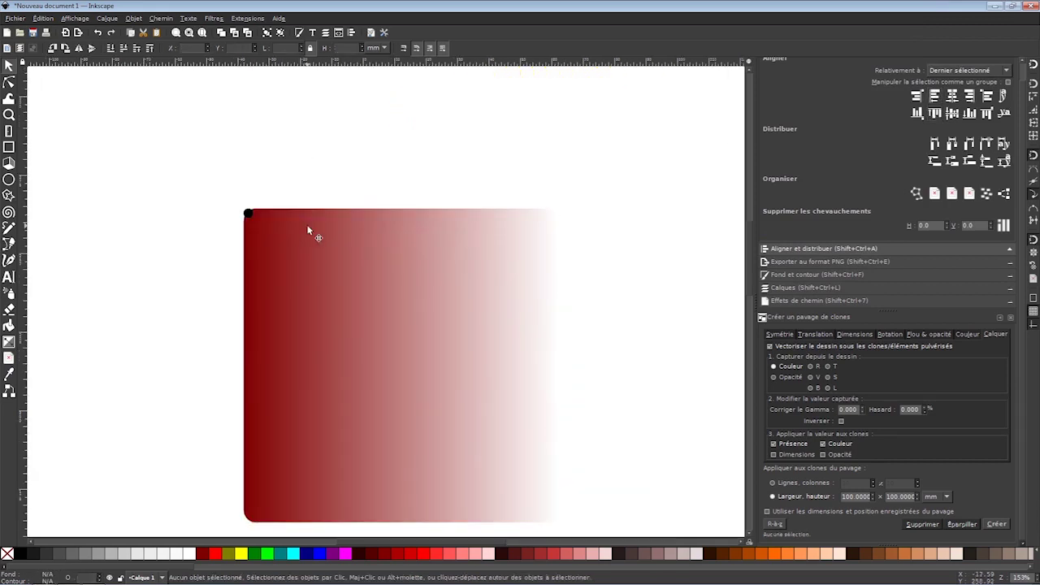
# Move the gradient copy onto the image layer and make that layer visible.
pyautogui.click(308, 226)
pyautogui.rightClick(309, 231)
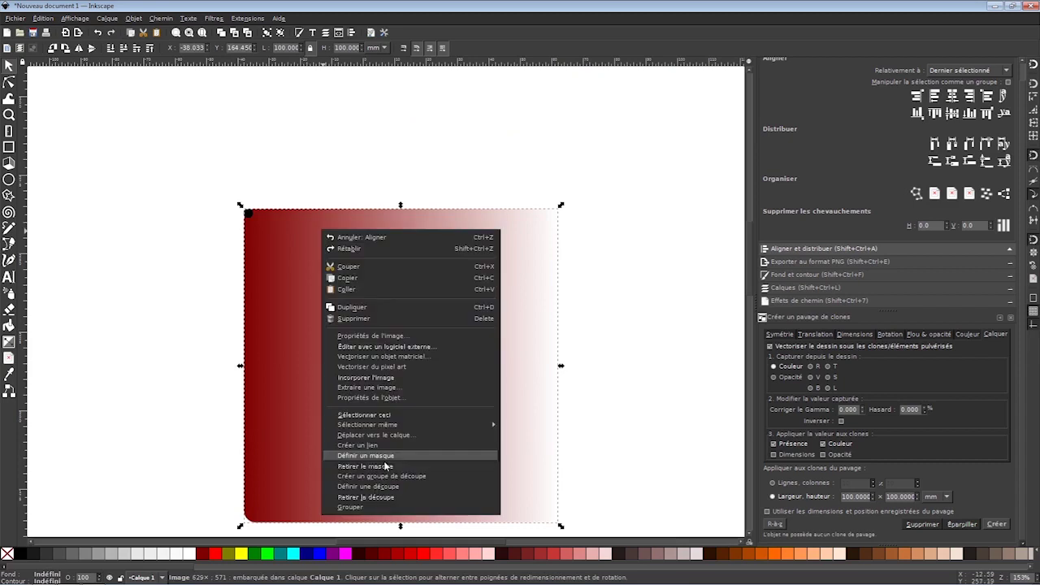
pyautogui.click(350, 438)
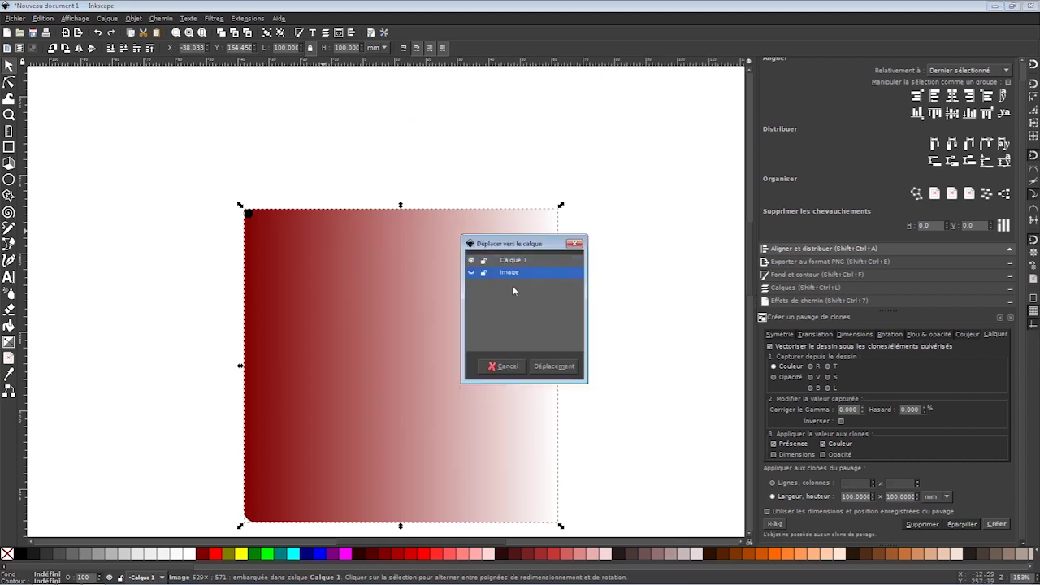
pyautogui.press('Return')
pyautogui.click(791, 287)
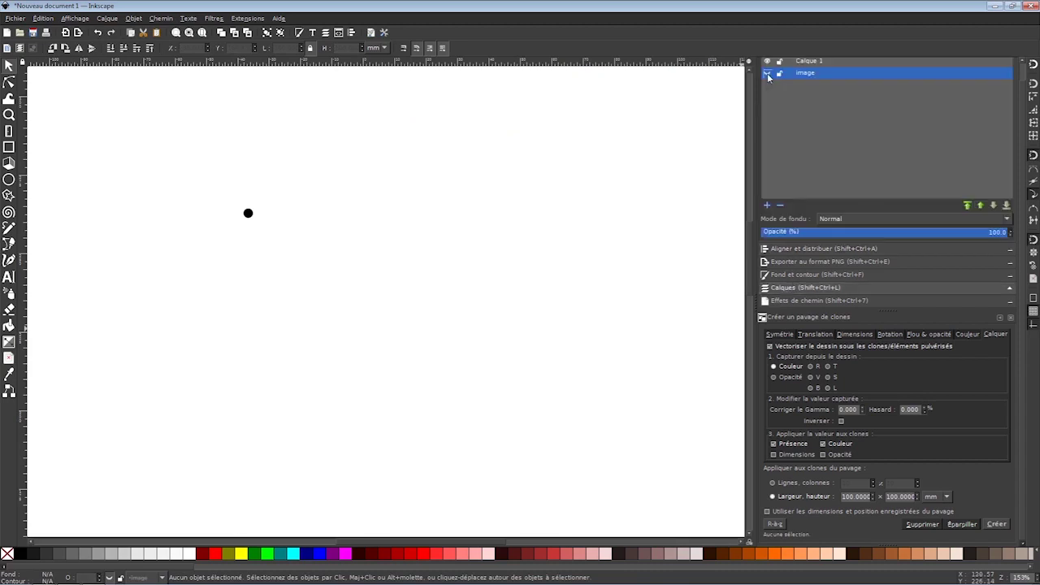
pyautogui.click(767, 73)
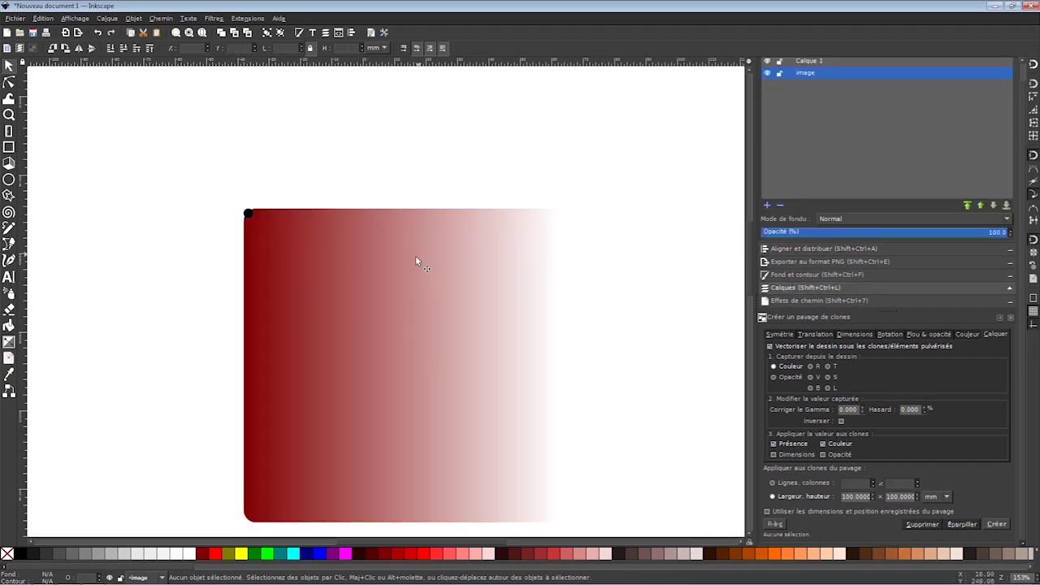
# Trace opacity into clone size only, create 1153 halftone dots, then hide the image layer.
pyautogui.moveTo(247, 212); pyautogui.dragTo(221, 152)
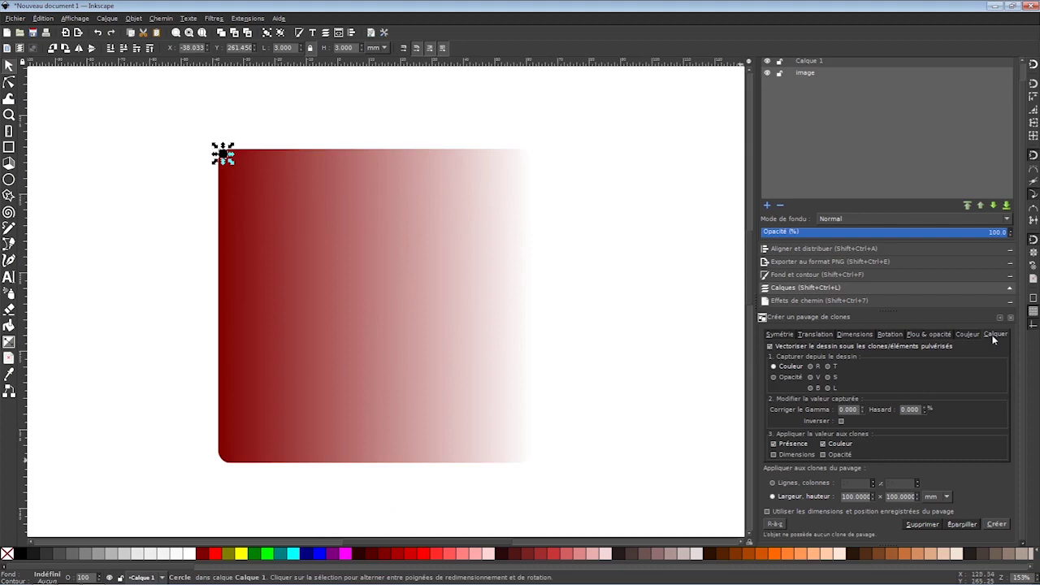
pyautogui.click(775, 378)
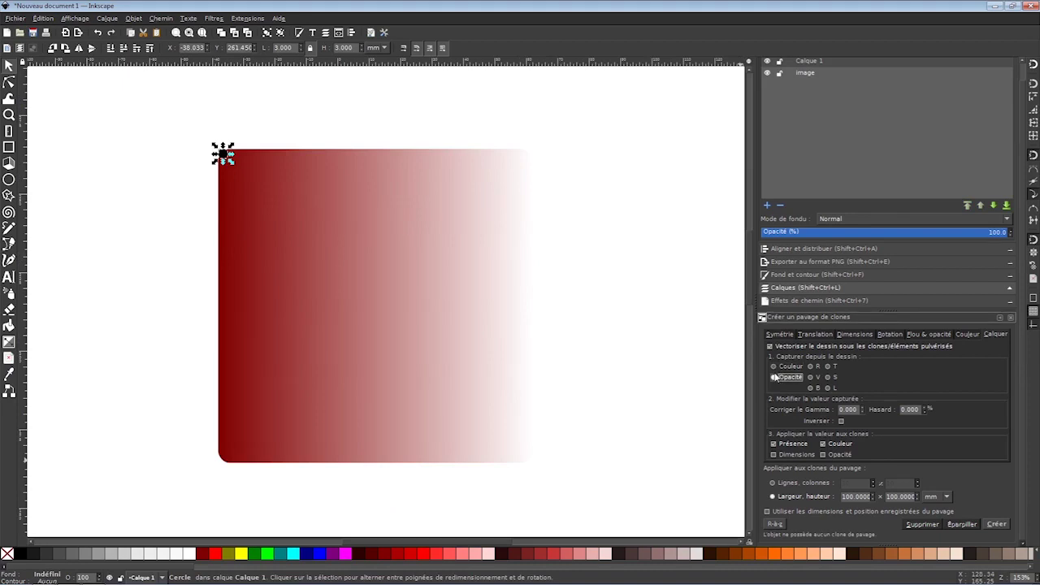
pyautogui.click(774, 443)
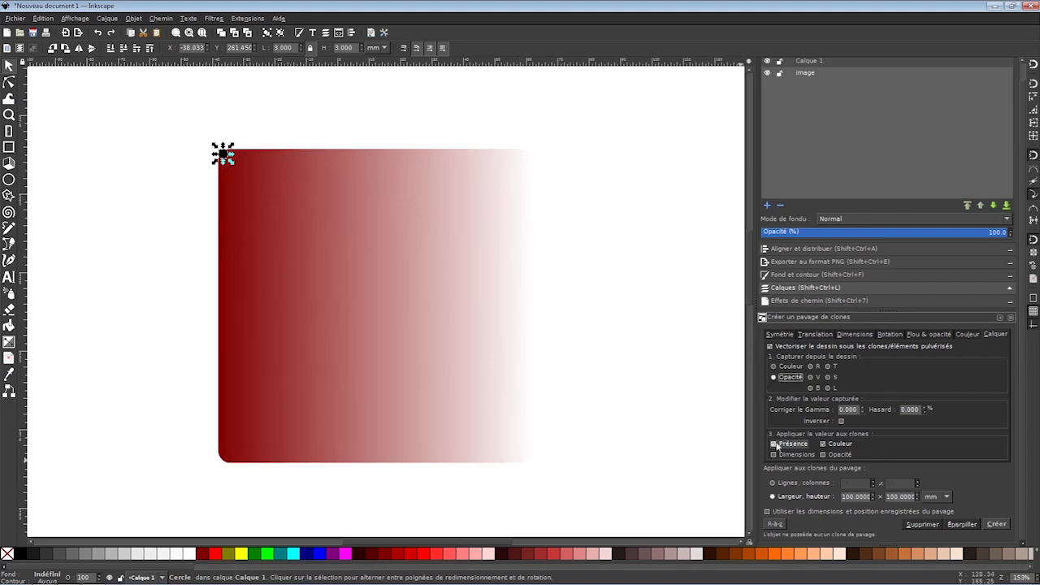
pyautogui.click(834, 448)
pyautogui.click(803, 457)
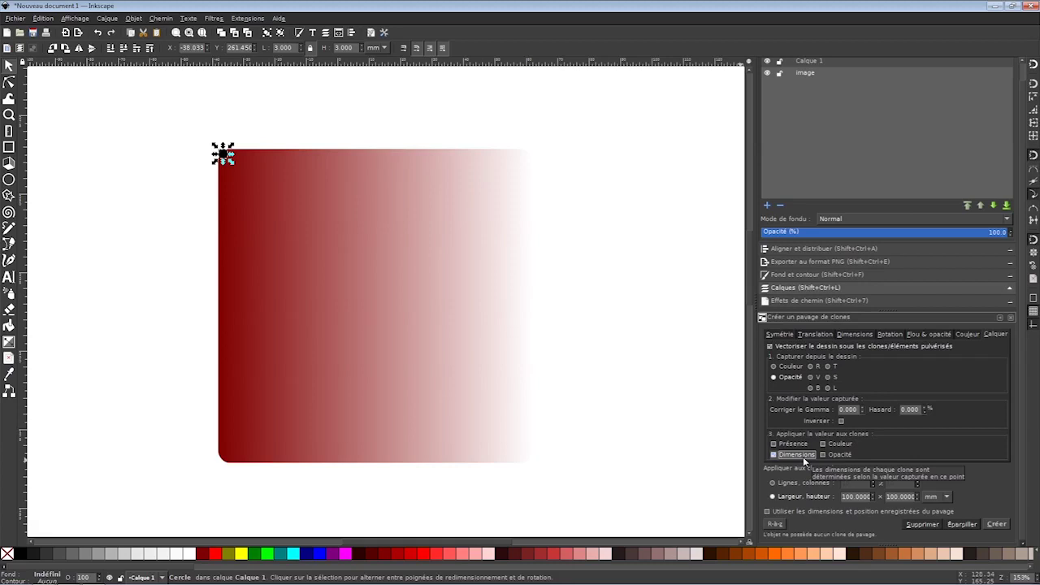
pyautogui.click(995, 524)
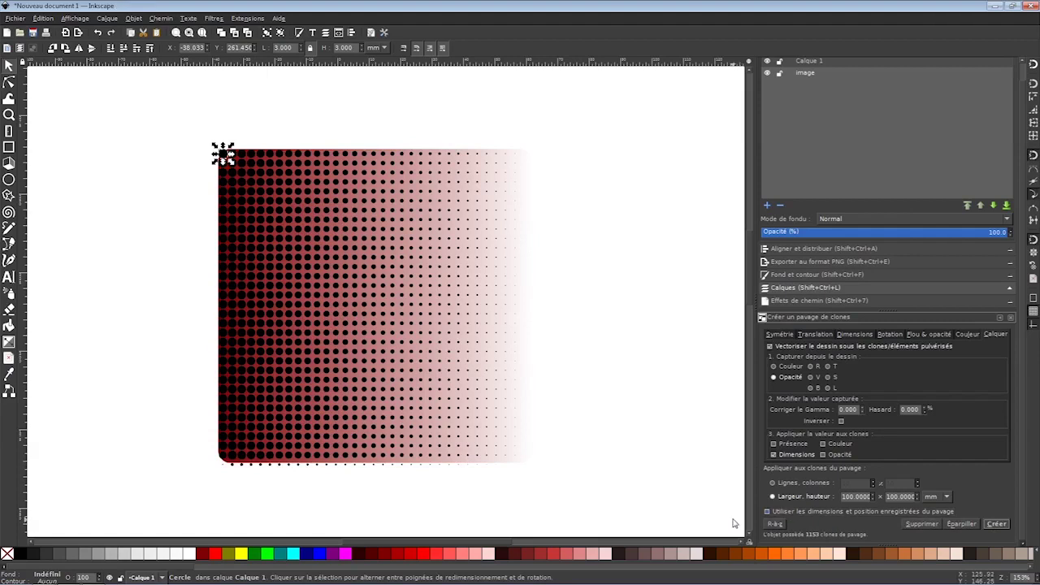
pyautogui.click(767, 73)
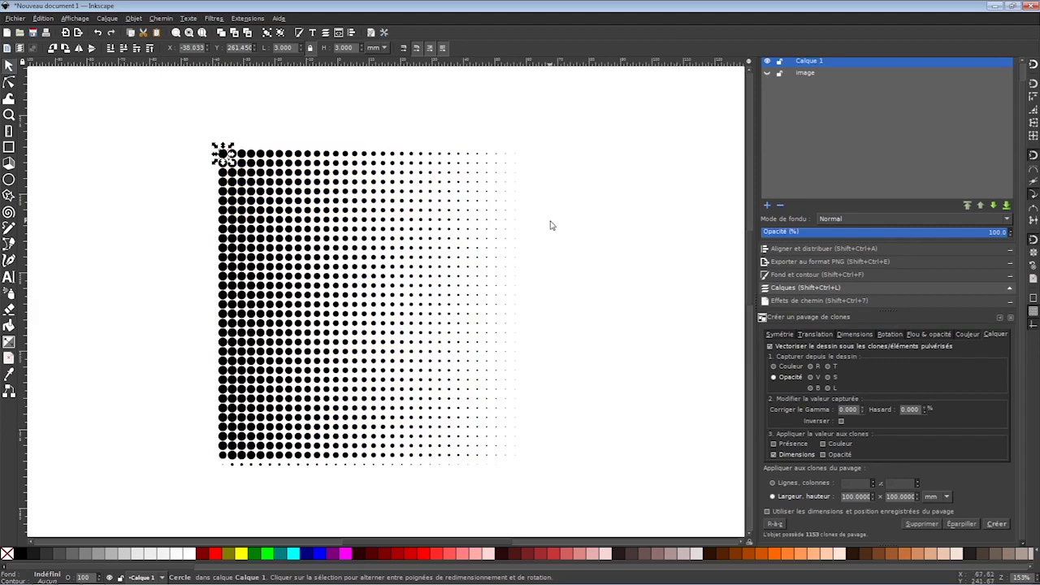
# Zoom out to the whole drawing, then zoom back in on the black dot halftone over the red gradient.
pyautogui.press('5')
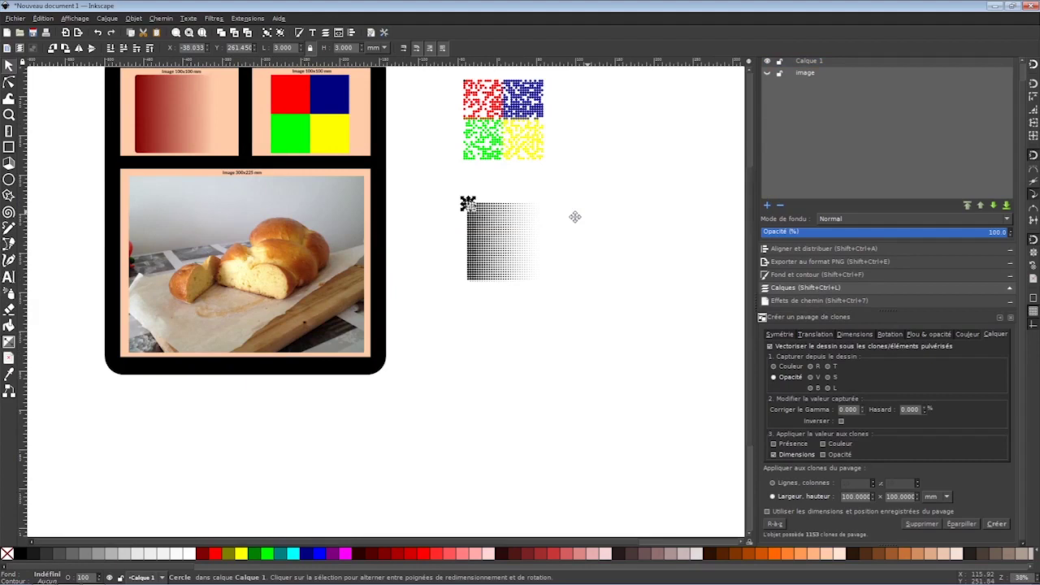
pyautogui.scroll(2, 574, 217)
pyautogui.scroll(2, 295, 229)
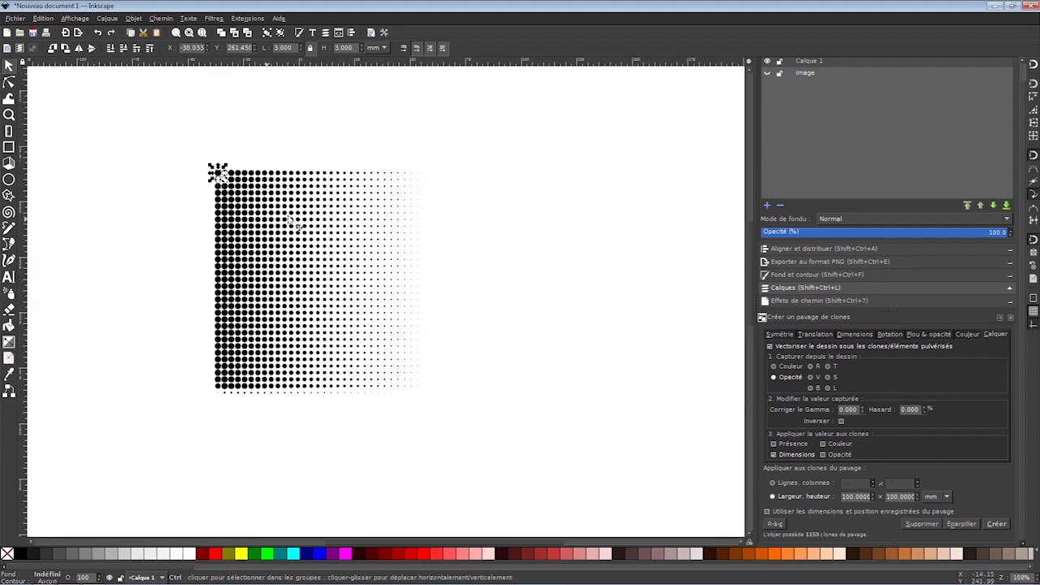
pyautogui.scroll(1, 290, 221)
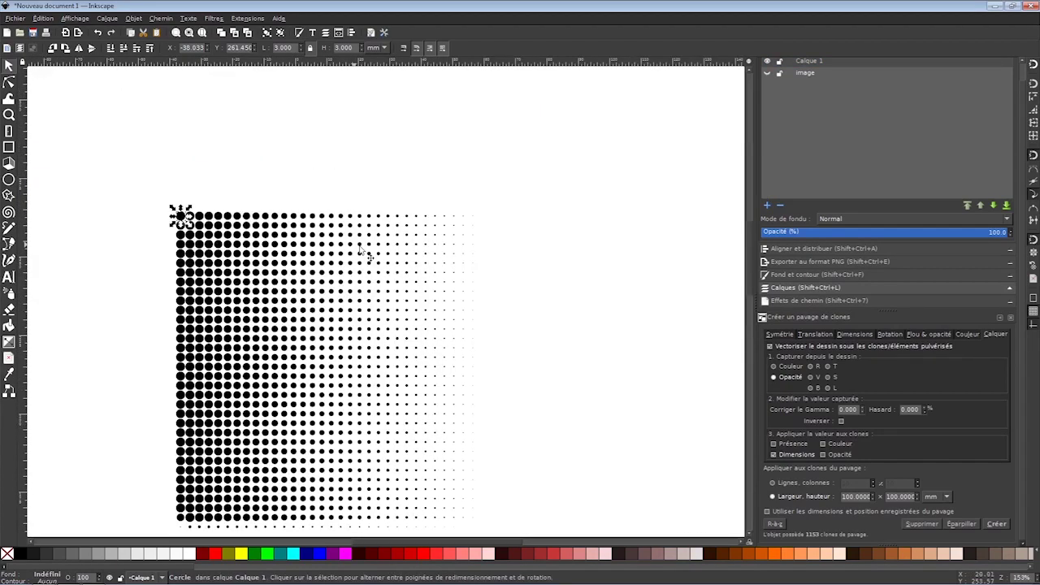
pyautogui.scroll(-2, 360, 249)
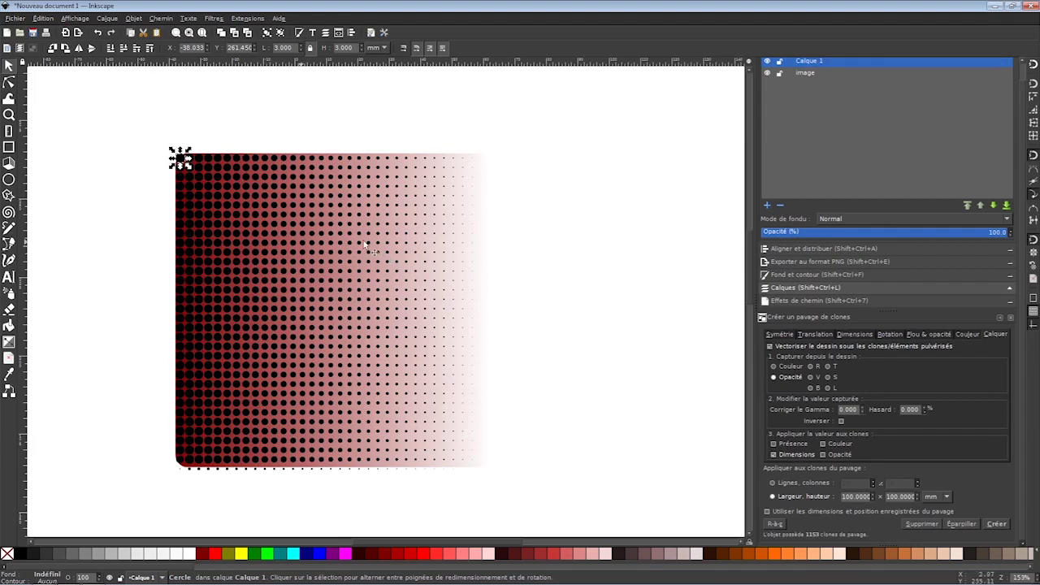
# Switch the trace from clone size to clone opacity and recreate the tiling as equal-sized fading dots.
pyautogui.click(772, 455)
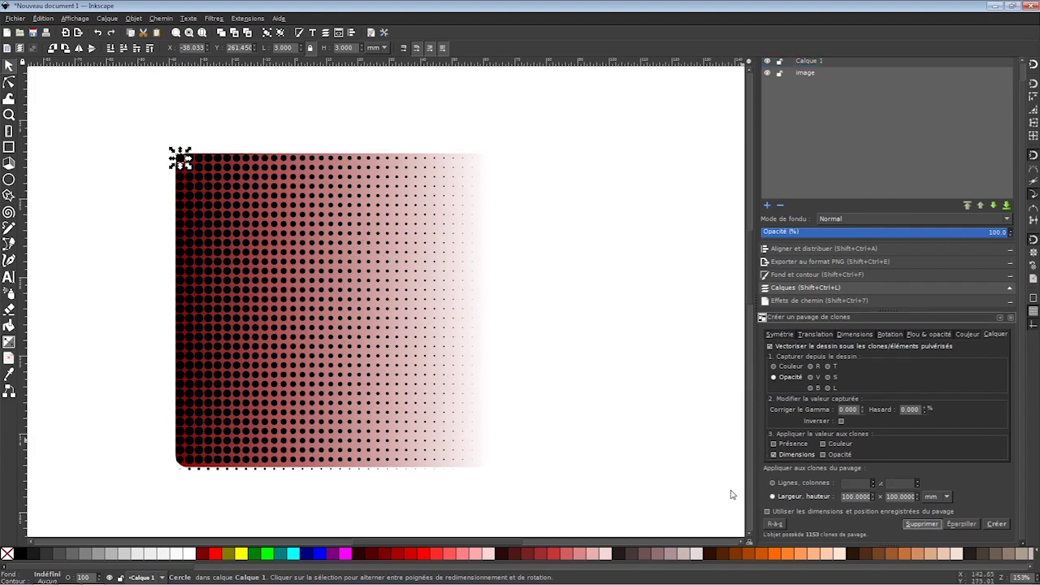
pyautogui.click(822, 454)
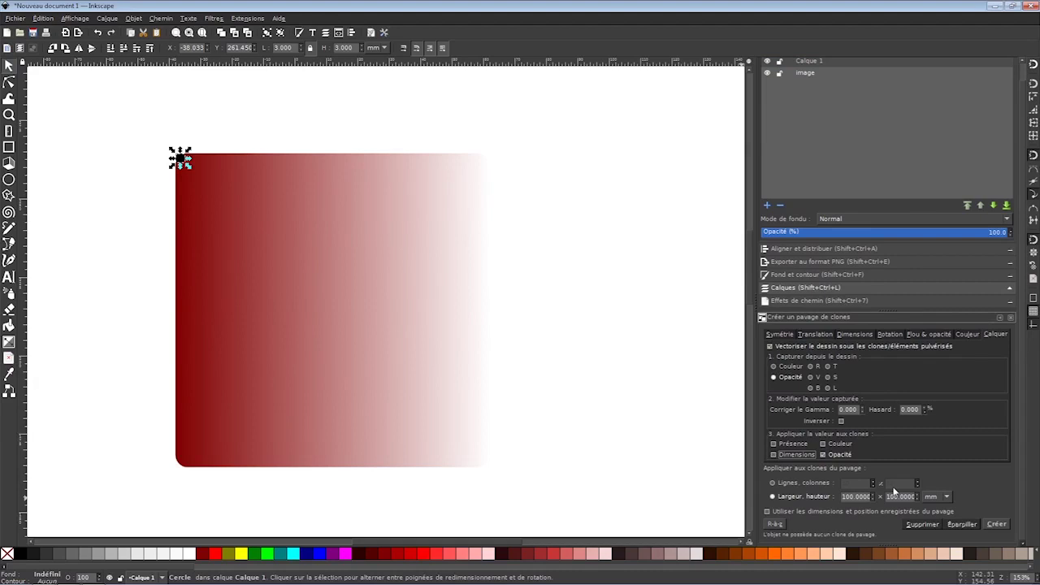
pyautogui.press('Return')
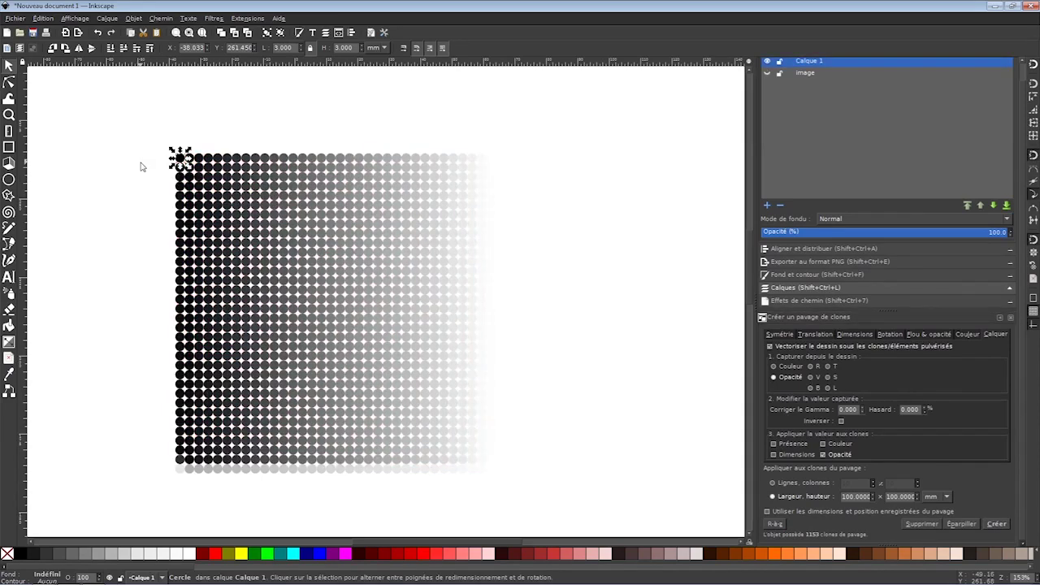
pyautogui.click(184, 175)
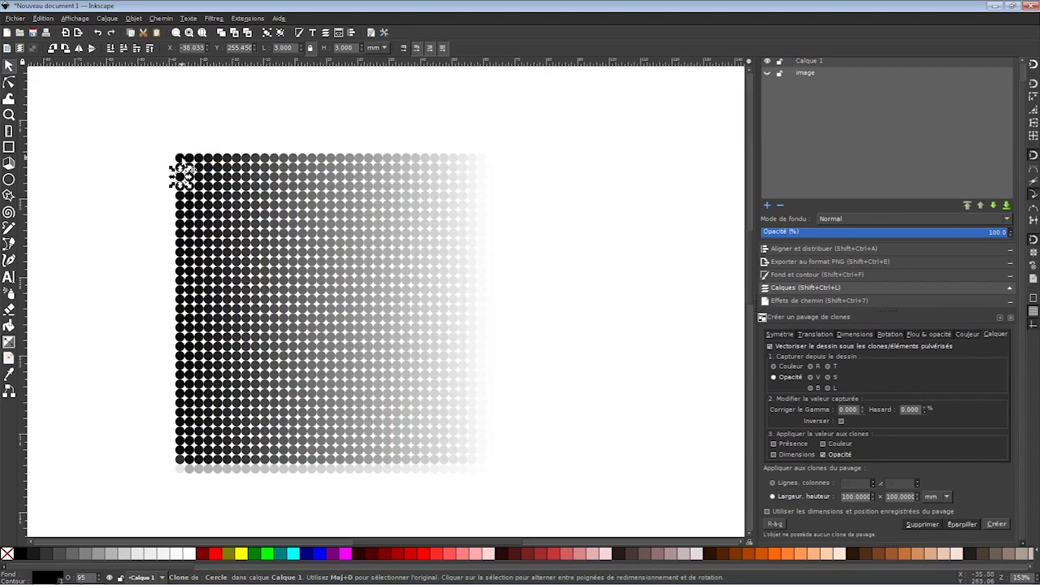
pyautogui.press('Tab')
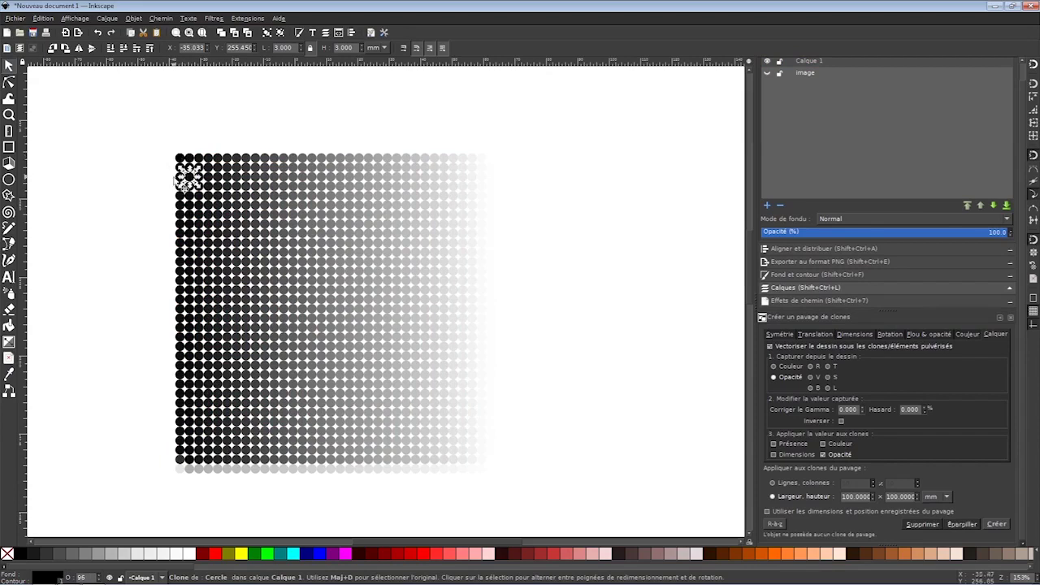
pyautogui.click(181, 184)
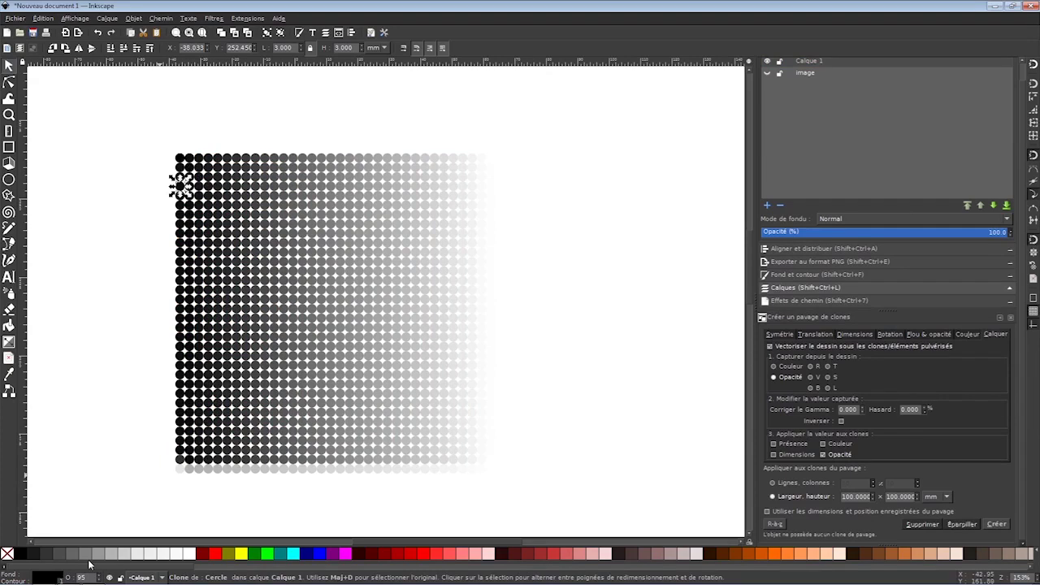
pyautogui.press('Tab')
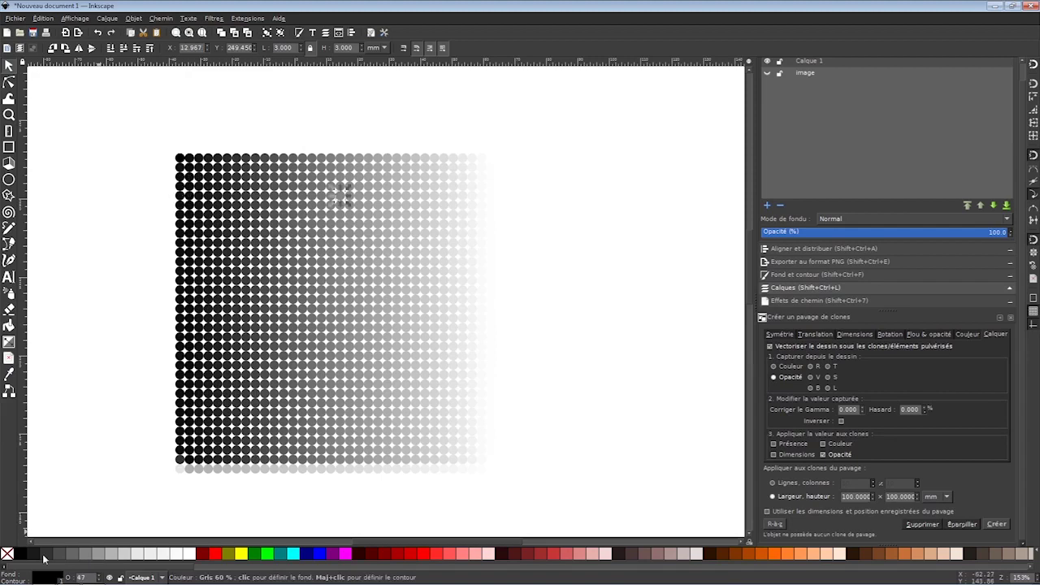
pyautogui.click(445, 195)
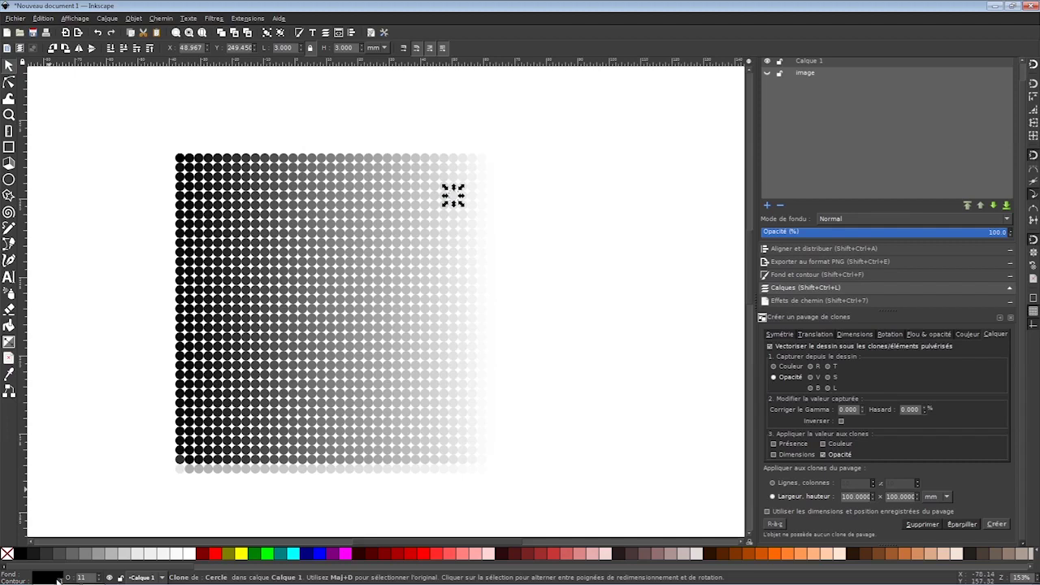
pyautogui.click(474, 178)
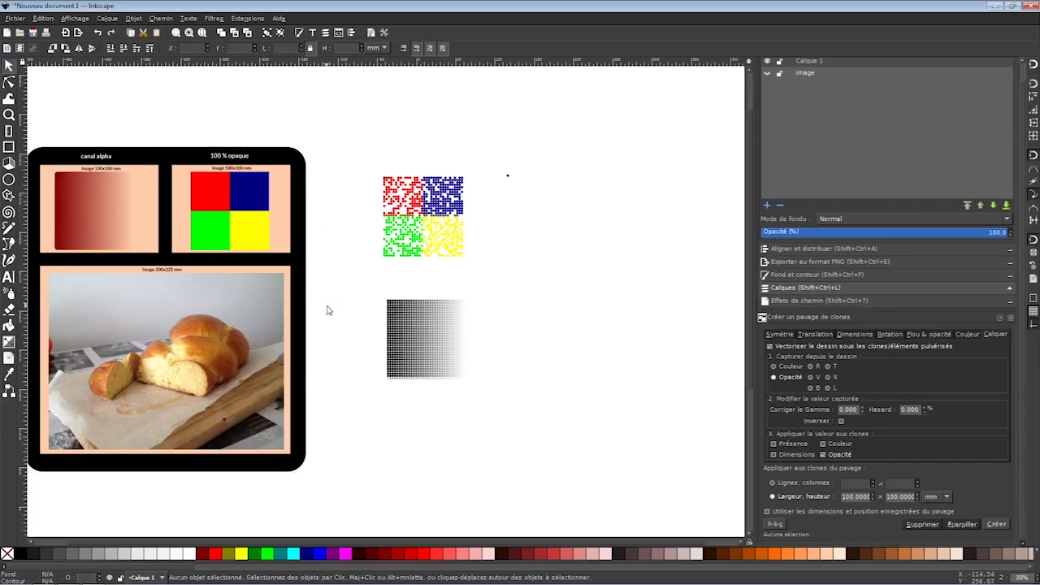
# Paste a copy of the bread photo beside the dot tiles.
pyautogui.click(233, 311)
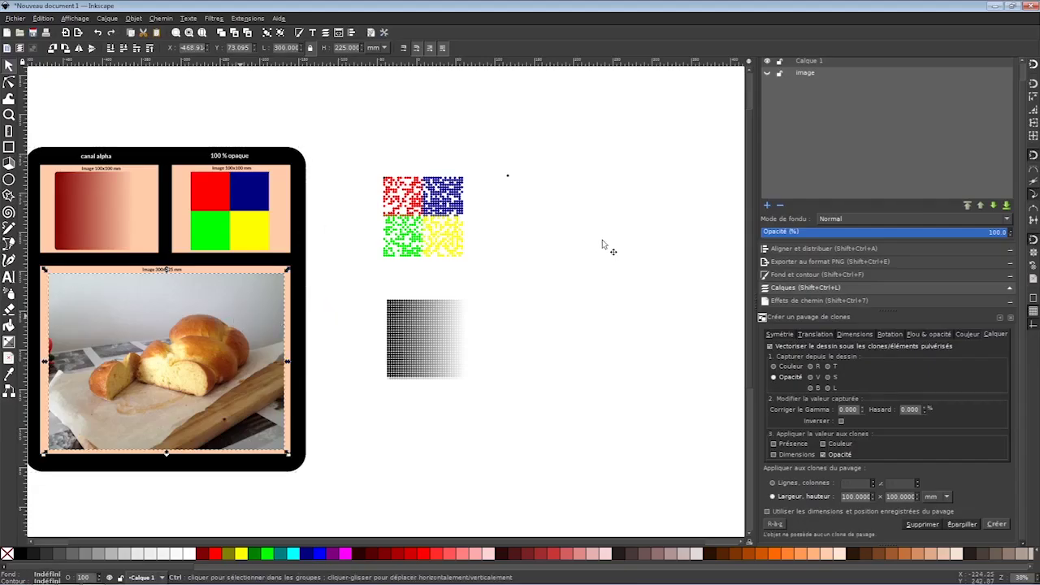
pyautogui.hscroll(3, 88, 366)
pyautogui.scroll(-1, 88, 366)
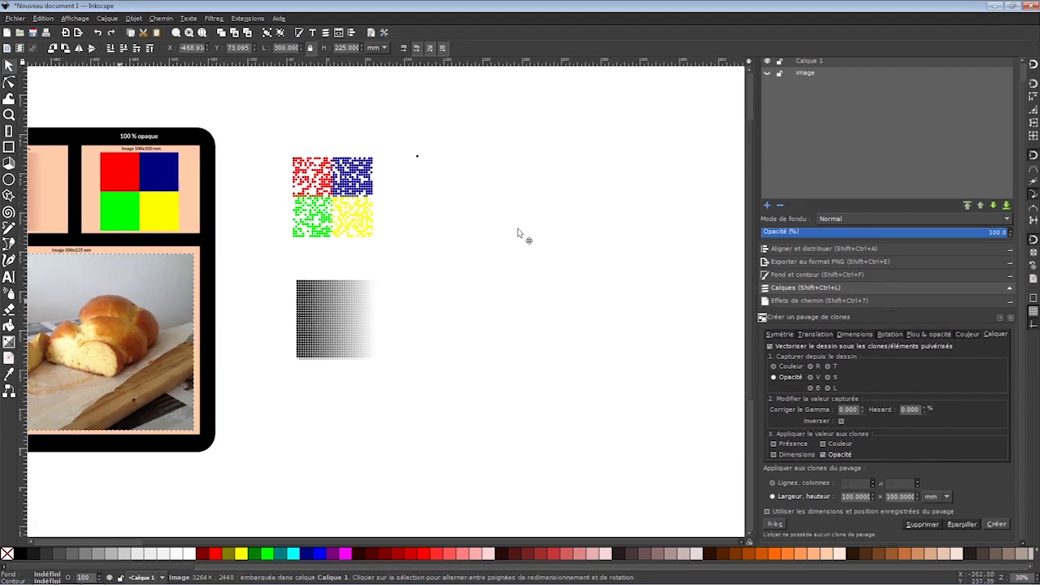
pyautogui.hotkey('ctrl', 'v')
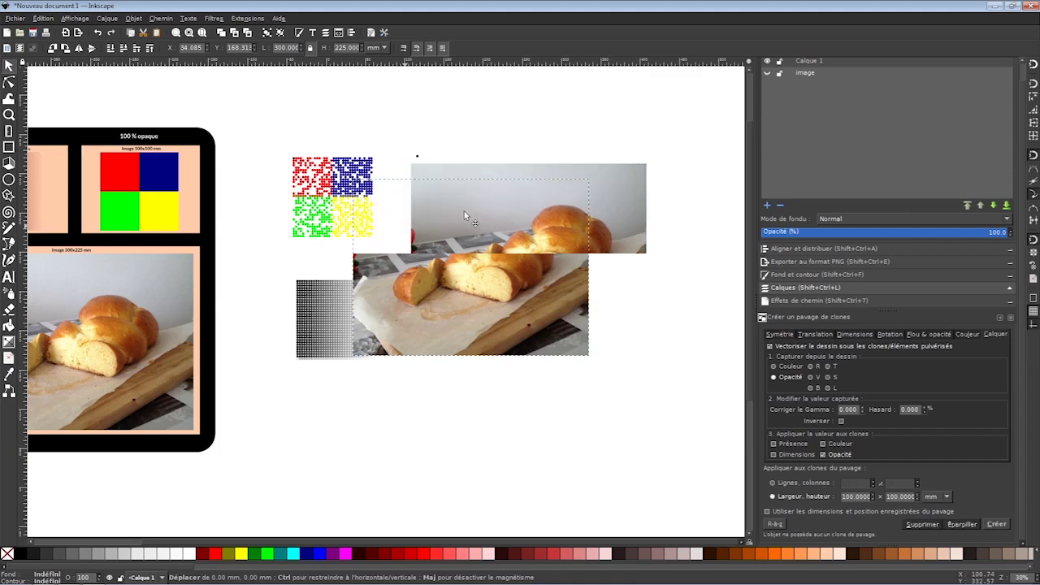
pyautogui.click(464, 211)
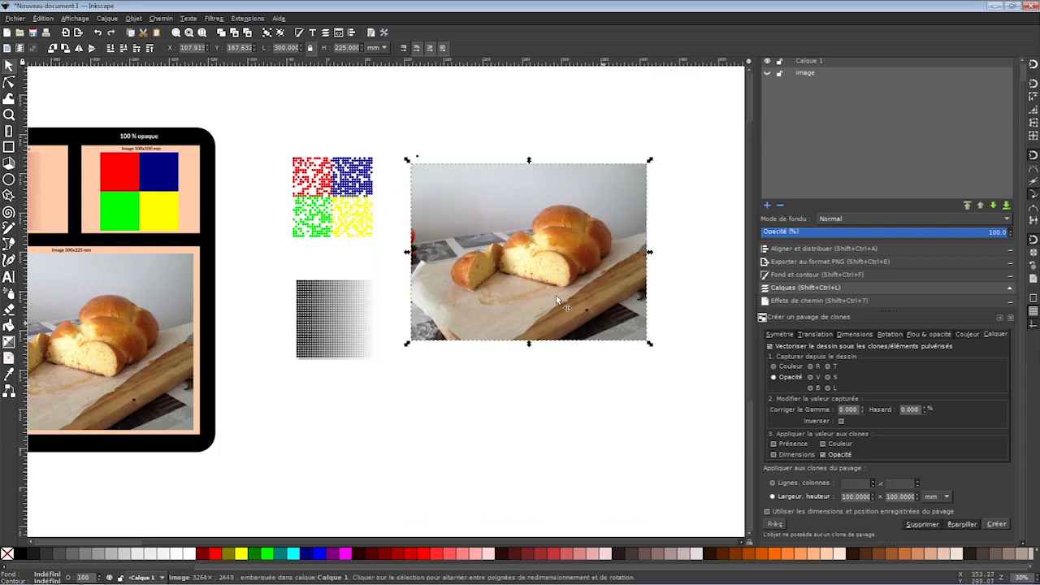
# Set the clone tiling to width 300 and height 225 mm, then select the circle with the photo.
pyautogui.click(855, 497)
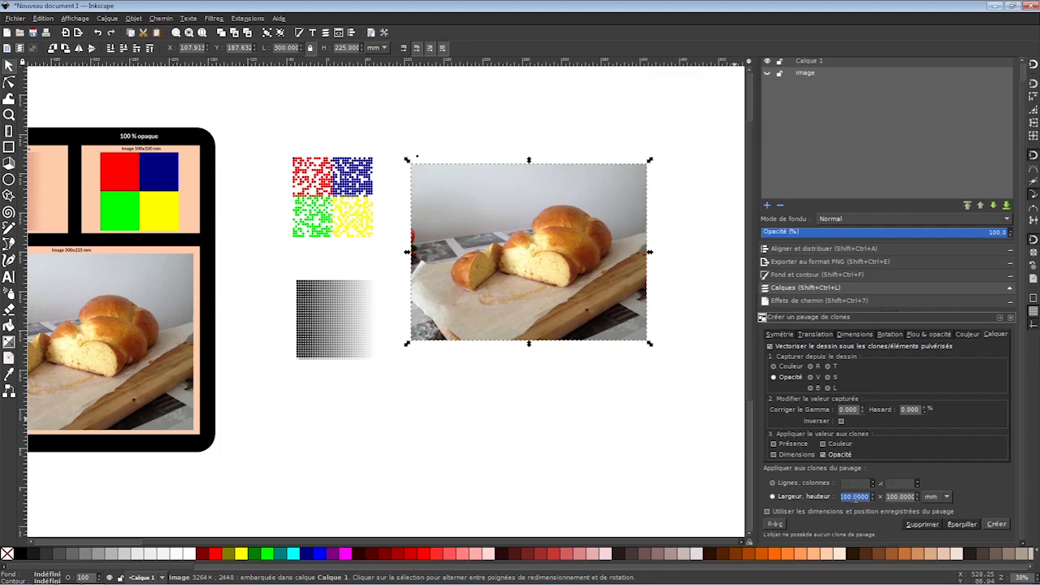
pyautogui.press('BackSpace')
pyautogui.write('00')
pyautogui.press('Tab')
pyautogui.write('225')
pyautogui.press('Return')
pyautogui.click(417, 156)
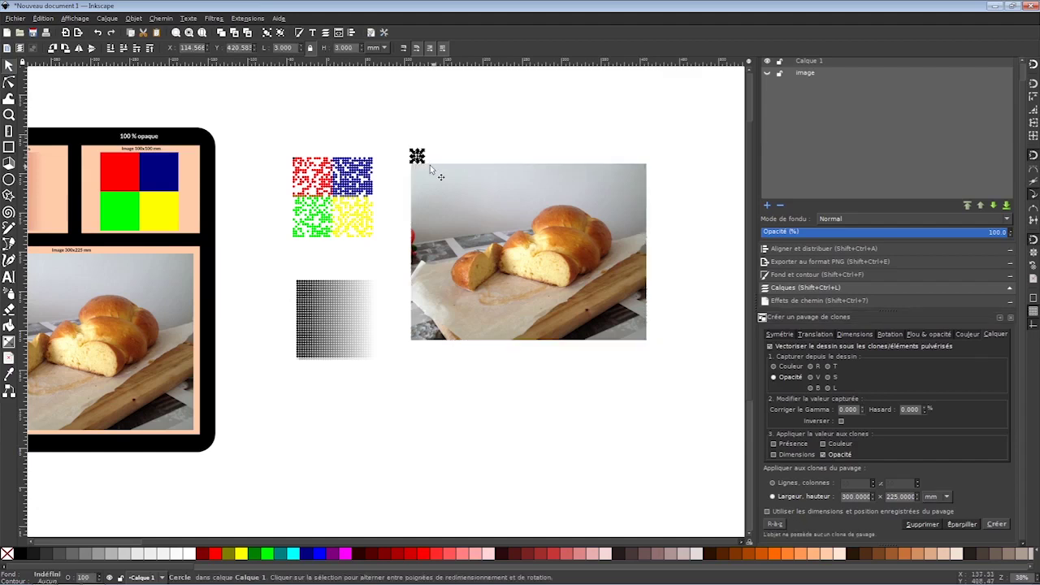
pyautogui.keyDown('shift'); pyautogui.click(430, 165); pyautogui.keyUp('shift')
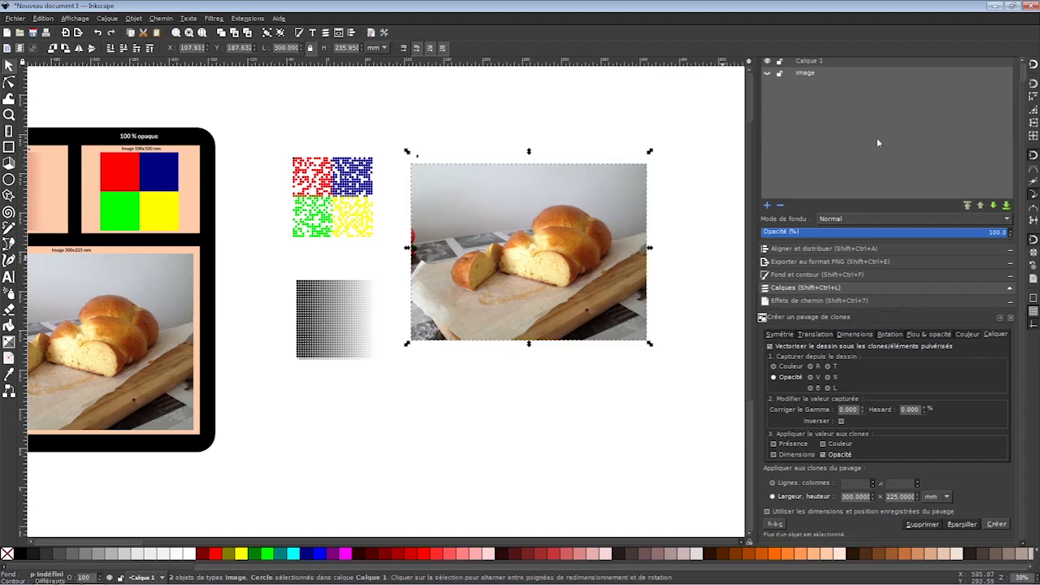
# Align the circle to the photo's top edge and move the photo copy onto the image layer.
pyautogui.click(799, 248)
pyautogui.click(935, 113)
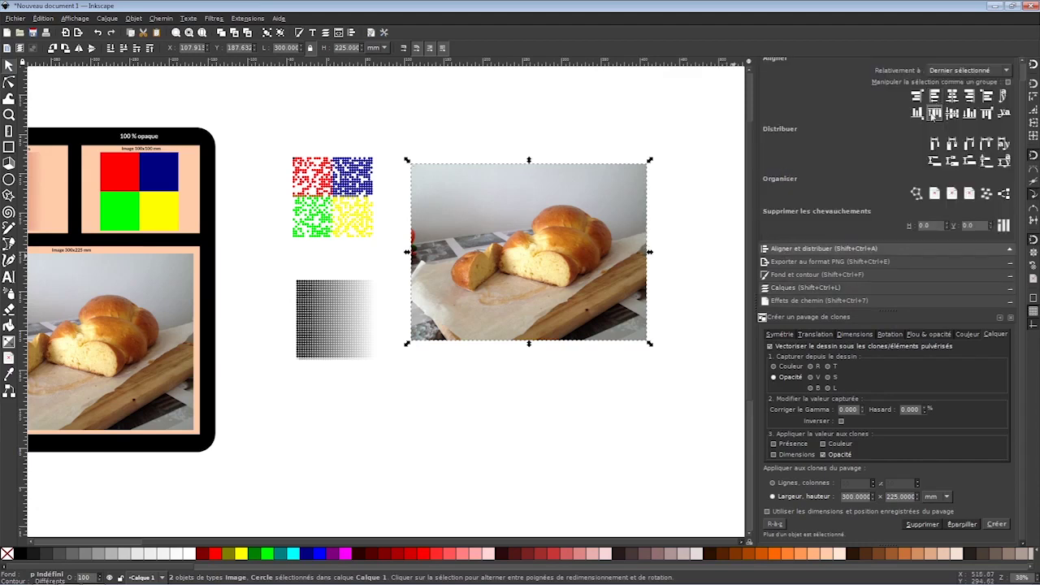
pyautogui.click(486, 182)
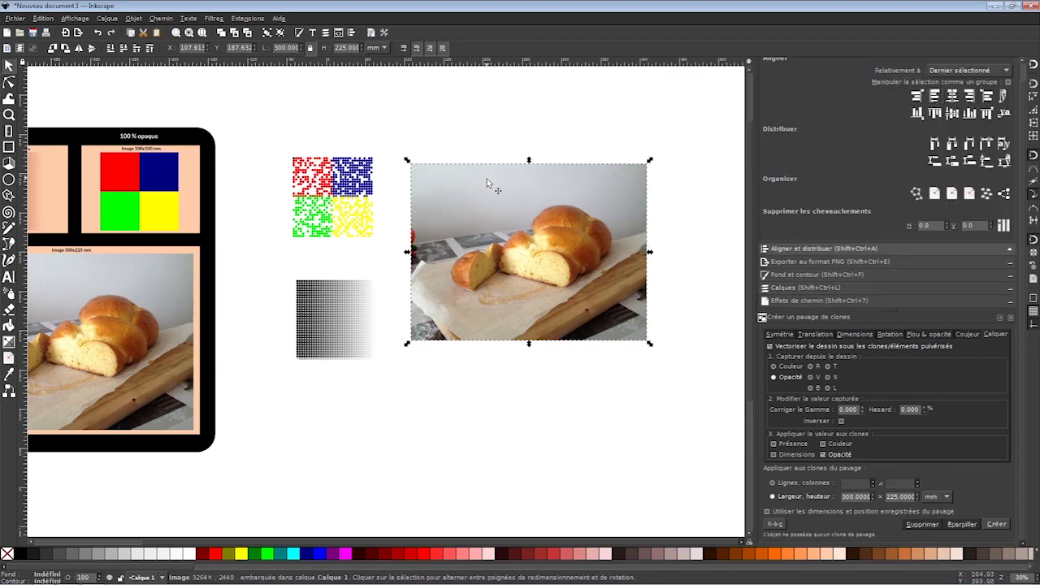
pyautogui.rightClick(507, 184)
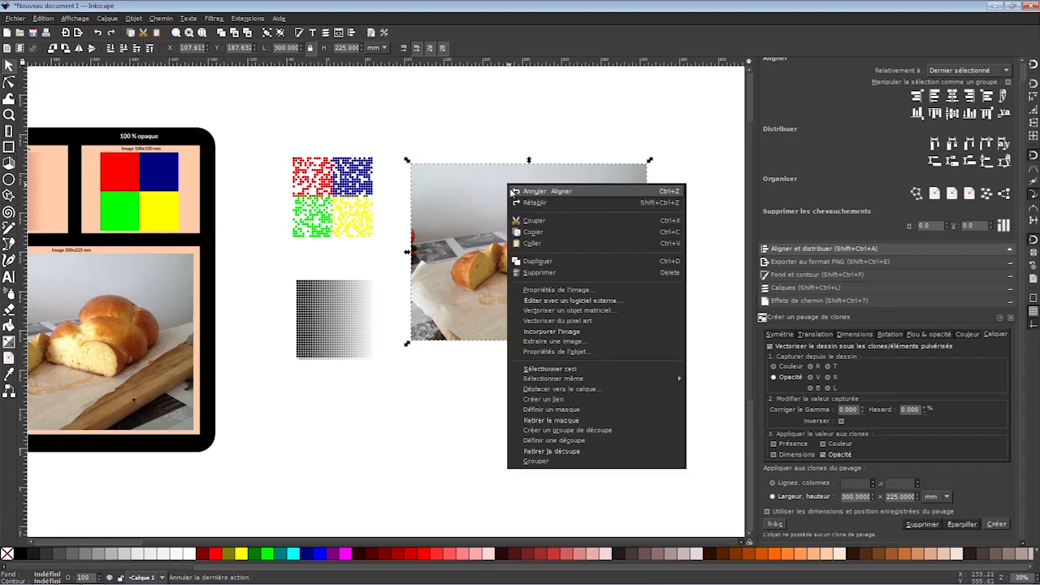
pyautogui.click(573, 388)
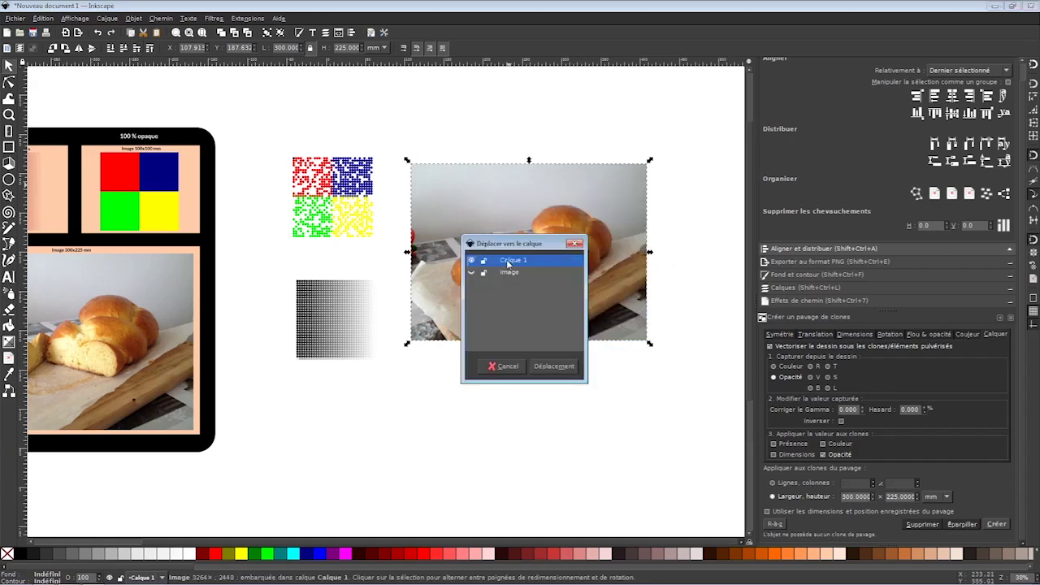
pyautogui.press('Tab')
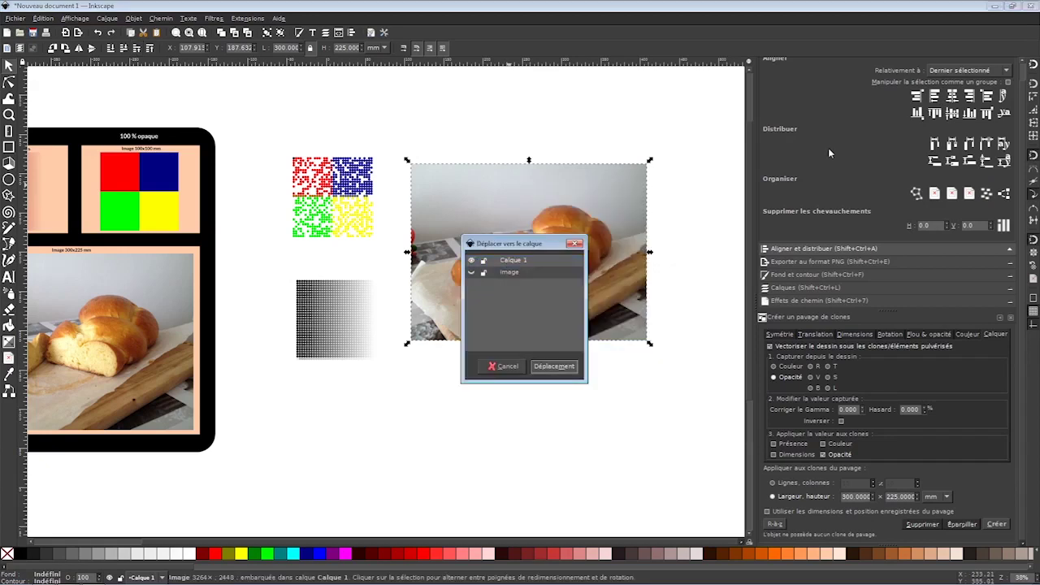
pyautogui.press('Return')
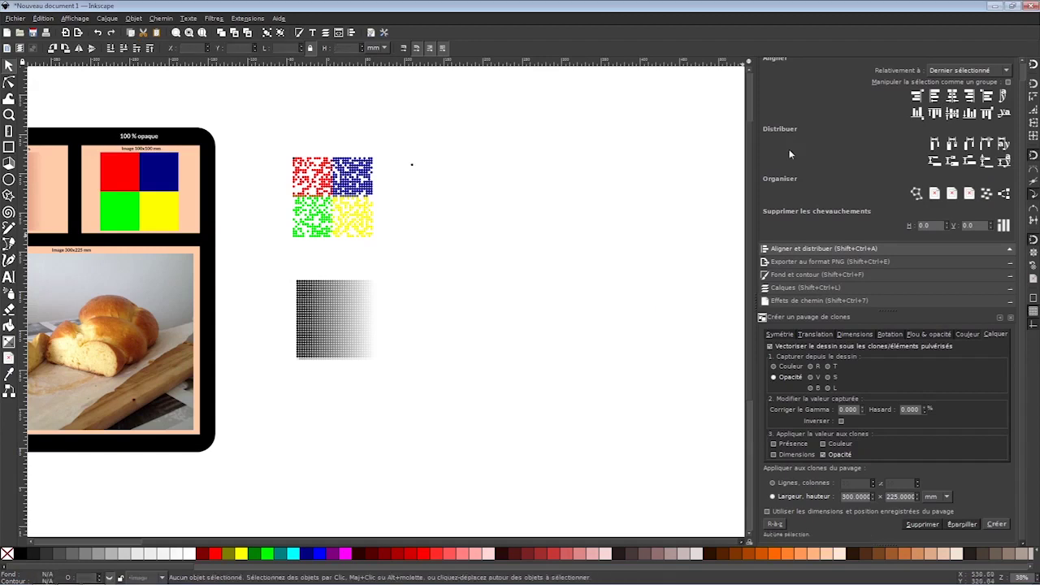
pyautogui.hotkey('ctrl', 'shift', 'l')
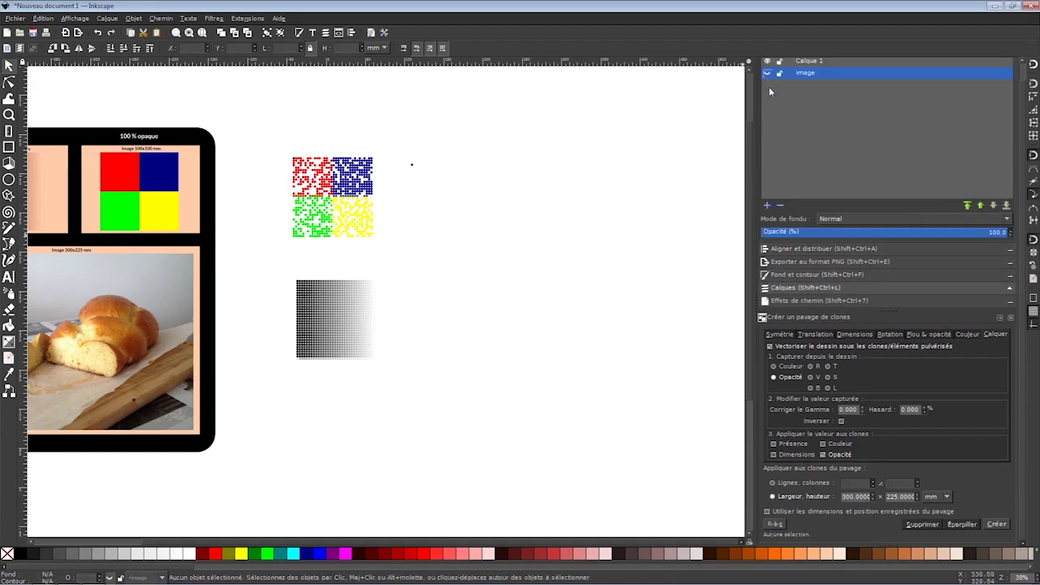
# Show the image layer again and select the small circle at the photo's top-left.
pyautogui.click(767, 74)
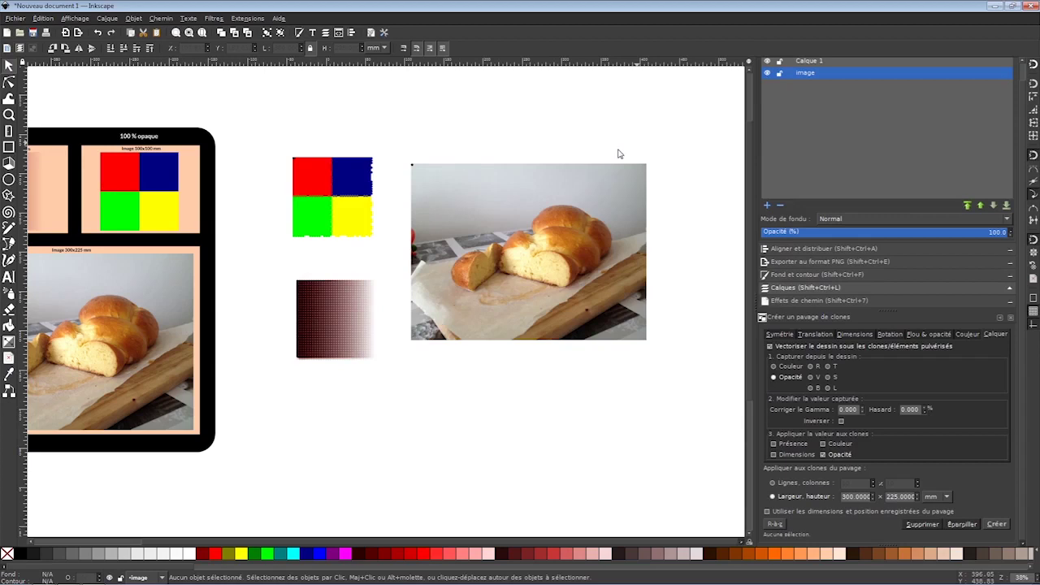
pyautogui.hscroll(1, 617, 153)
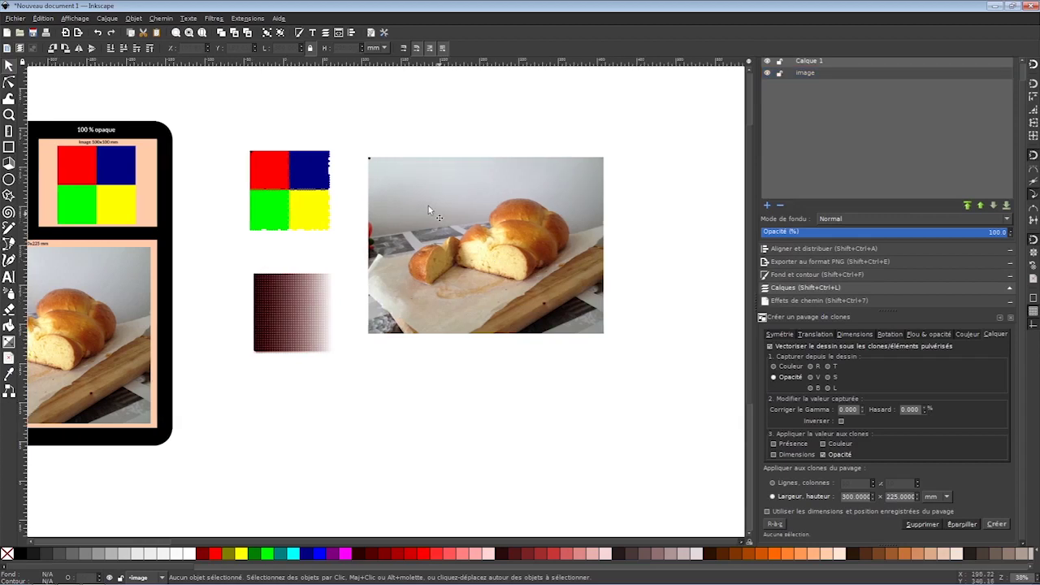
pyautogui.moveTo(362, 140); pyautogui.dragTo(390, 176)
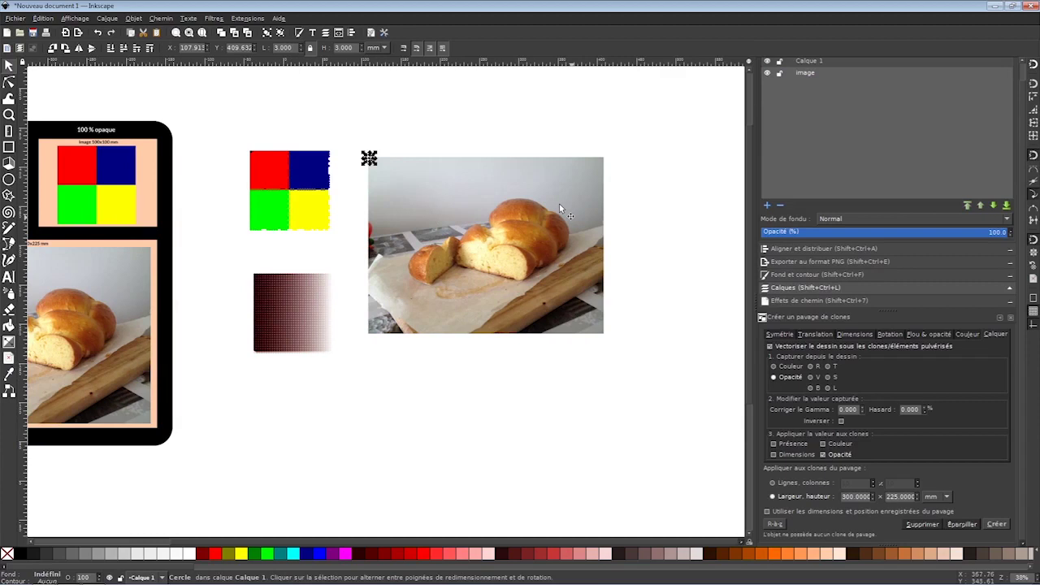
pyautogui.click(846, 456)
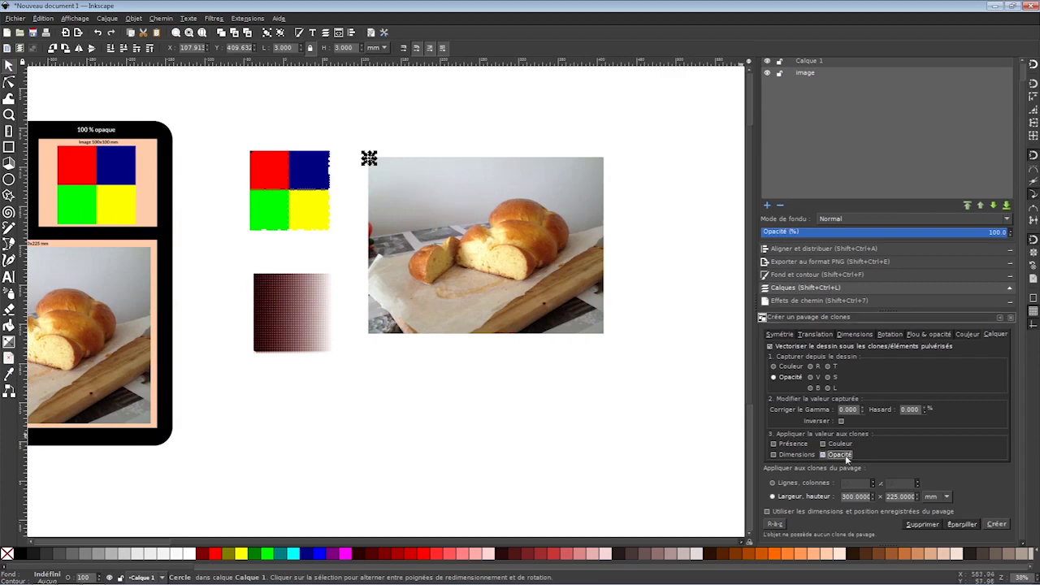
# Trace the photo's colour into clone colour and create the circle clone tiling over it.
pyautogui.click(774, 377)
pyautogui.click(791, 367)
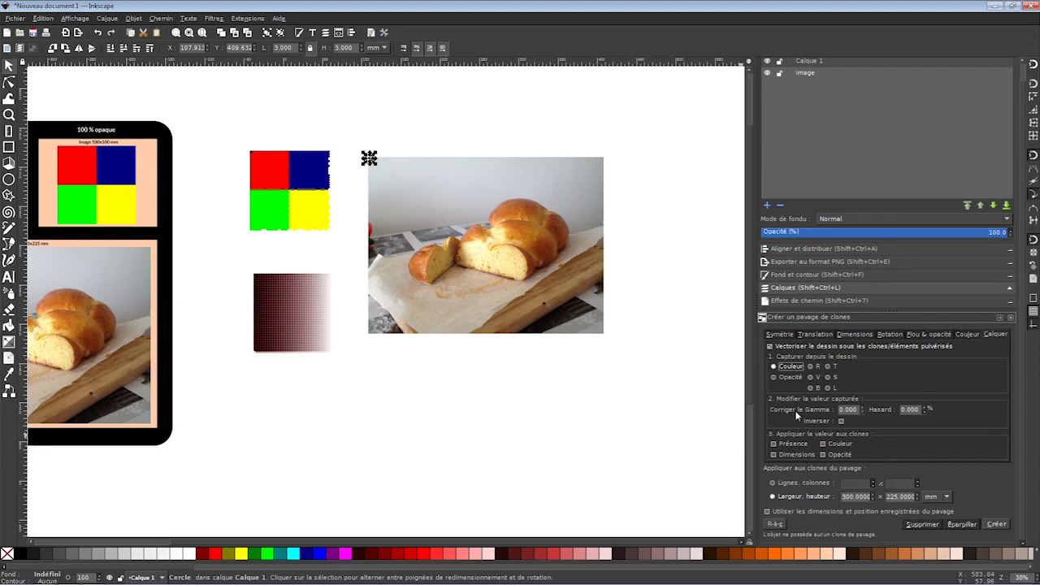
pyautogui.click(823, 444)
pyautogui.click(991, 526)
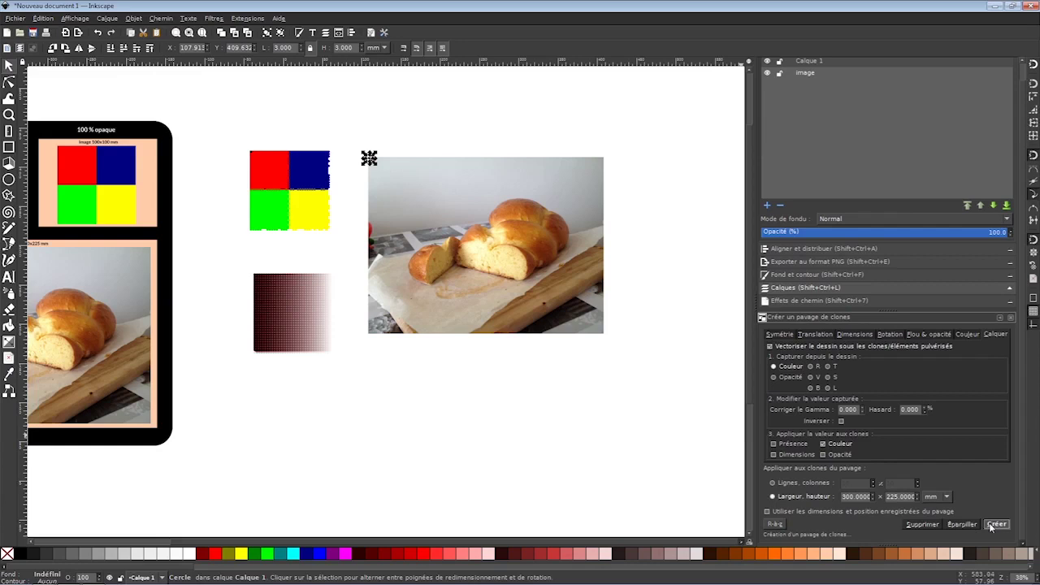
pyautogui.click(993, 525)
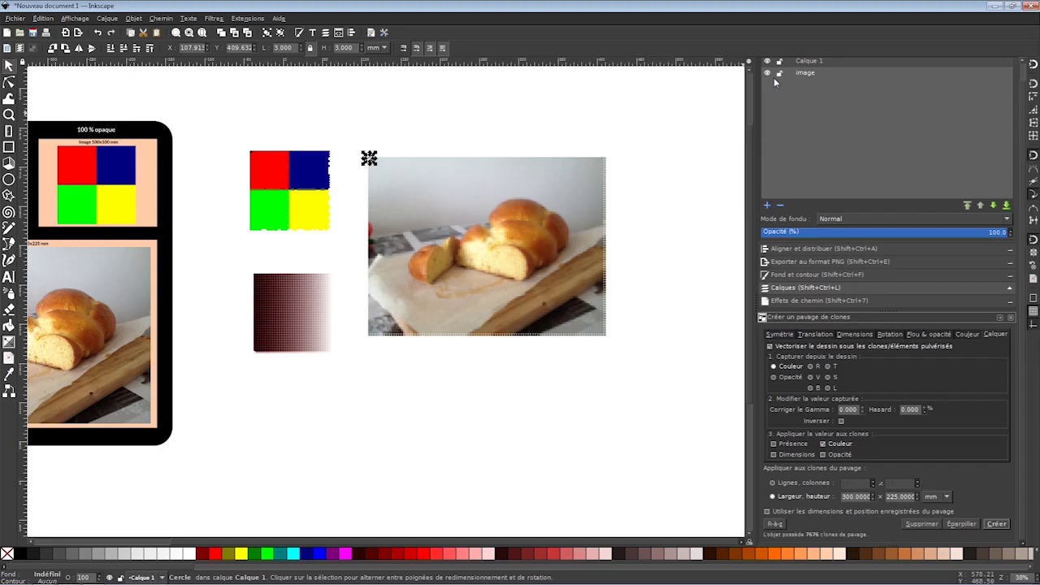
# Zoom in and compare the fill colours of several mosaic dots in Fill and Stroke.
pyautogui.keyDown('ctrl'); pyautogui.scroll(5, 434, 154); pyautogui.keyUp('ctrl')
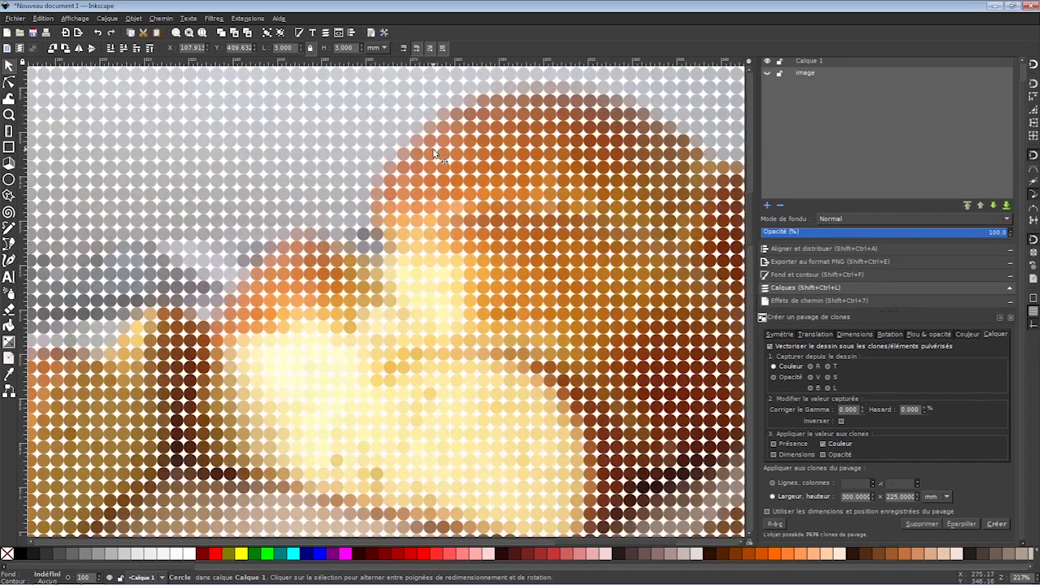
pyautogui.keyDown('ctrl'); pyautogui.scroll(2, 435, 155); pyautogui.keyUp('ctrl')
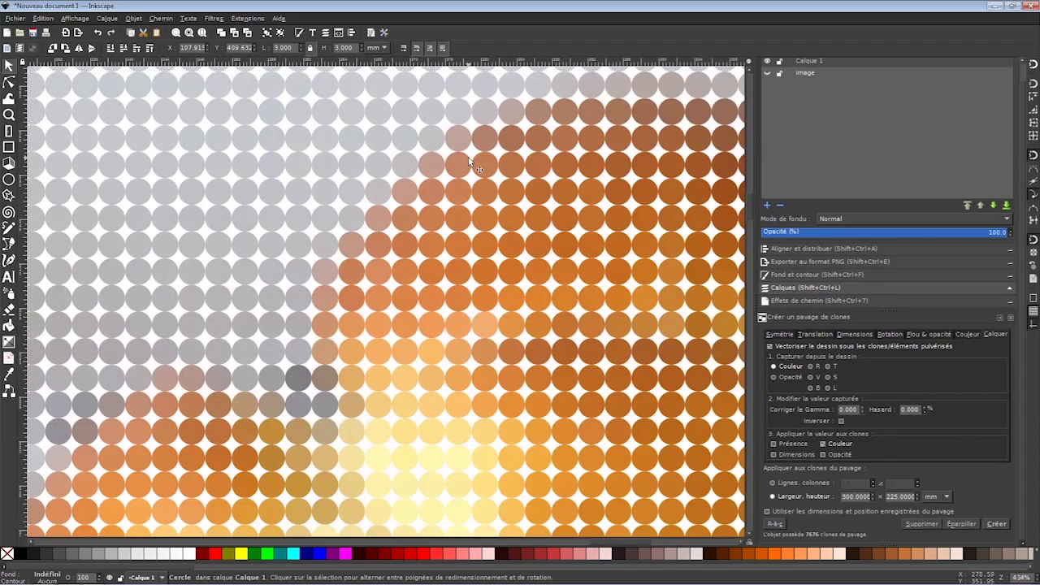
pyautogui.click(538, 114)
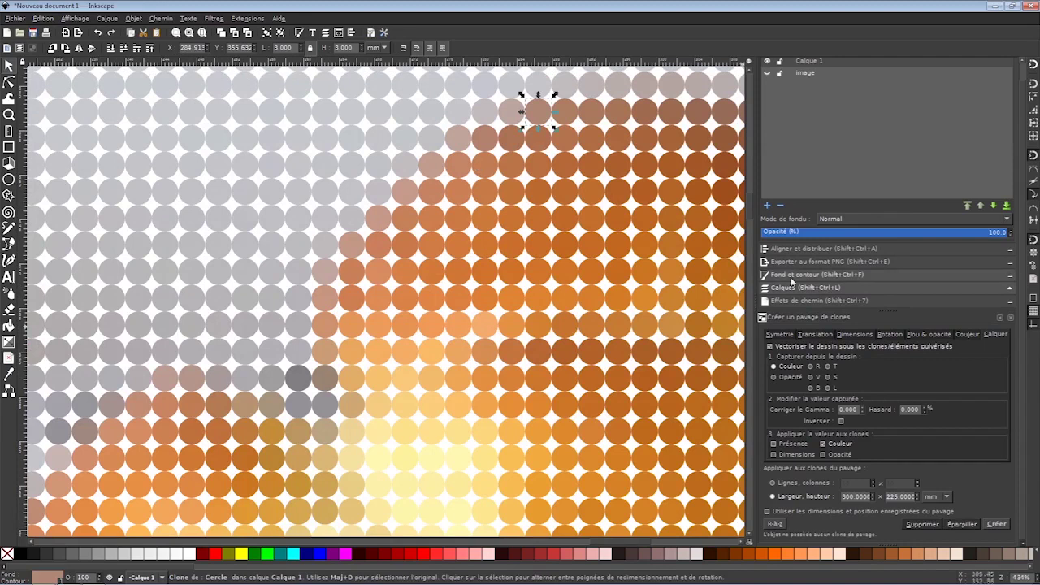
pyautogui.click(803, 276)
pyautogui.click(642, 167)
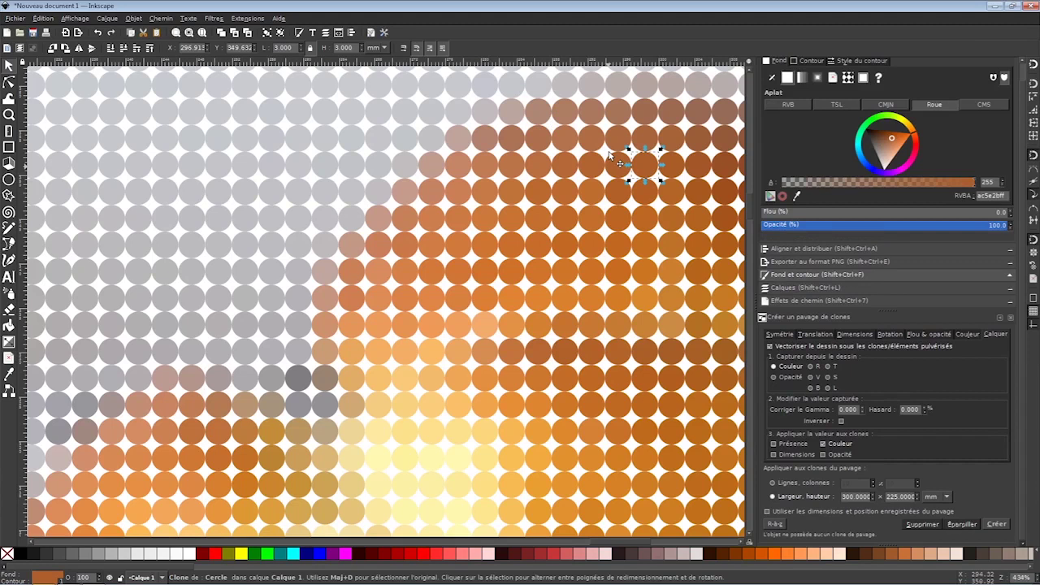
pyautogui.click(406, 323)
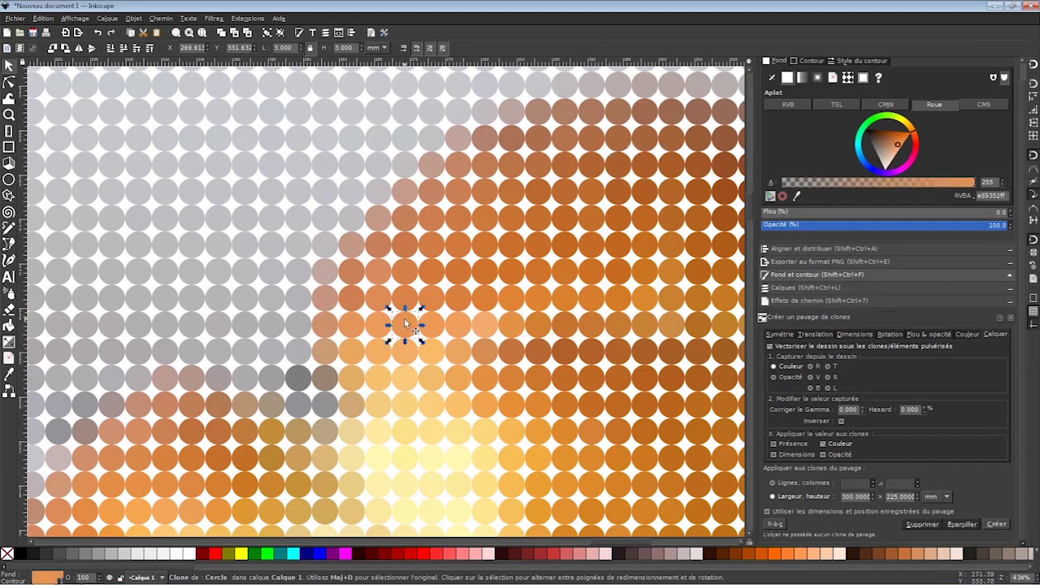
# Select the original circle behind the clones and zoom out to the whole drawing.
pyautogui.scroll(-4, 406, 323)
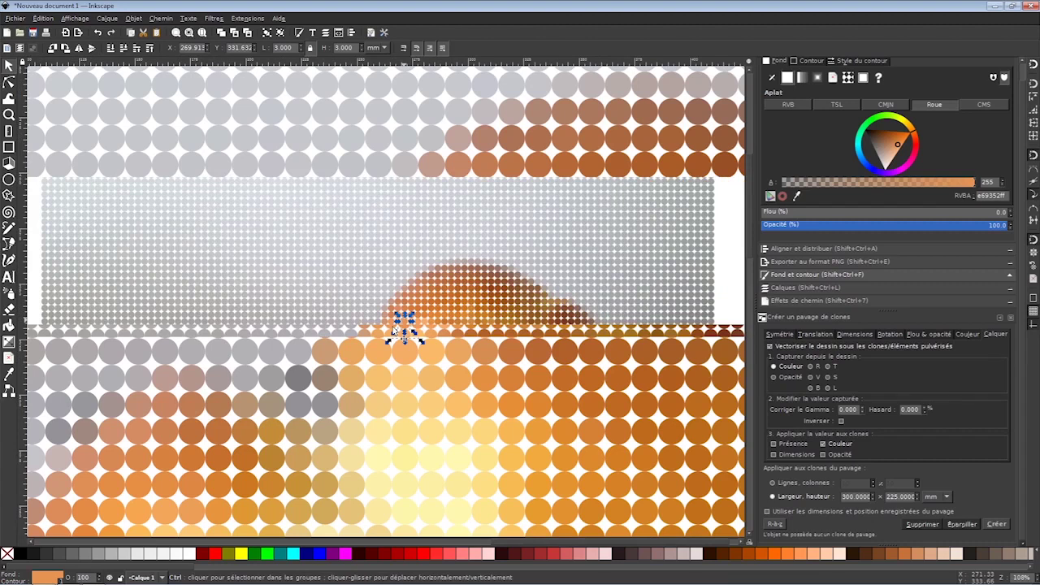
pyautogui.scroll(1, 394, 318)
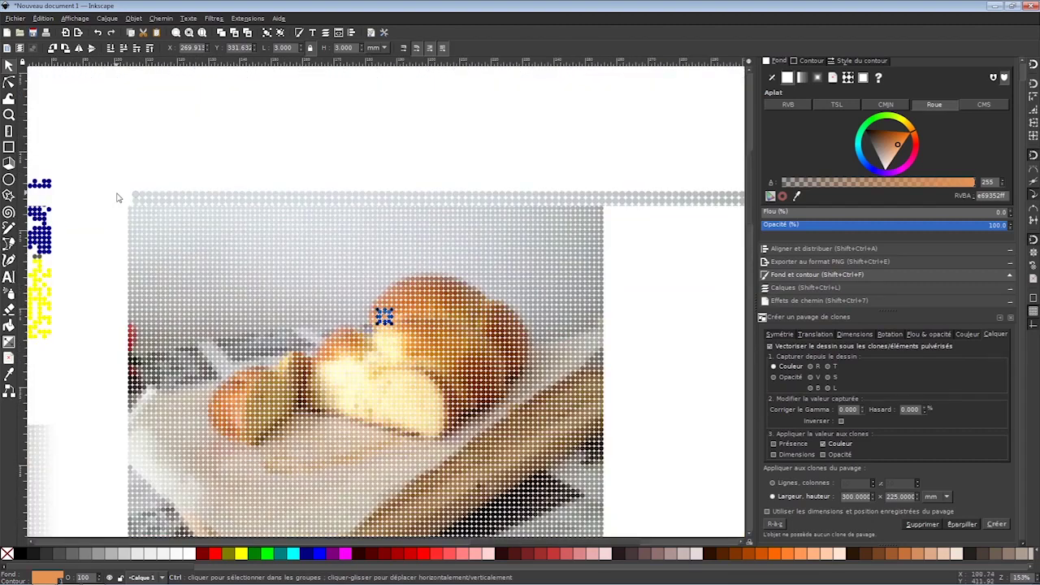
pyautogui.scroll(3, 118, 197)
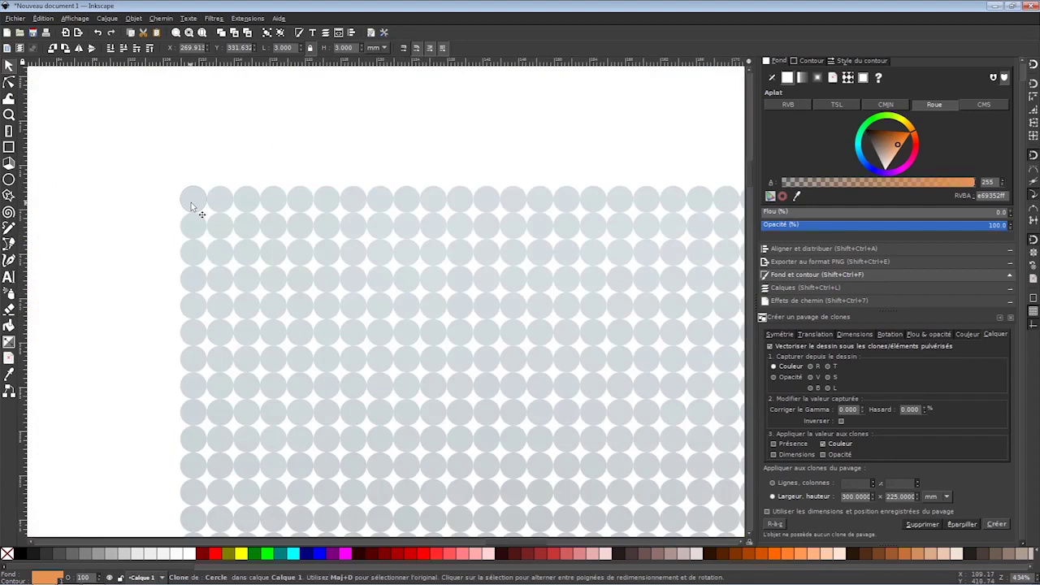
pyautogui.hotkey('shift', 'd')
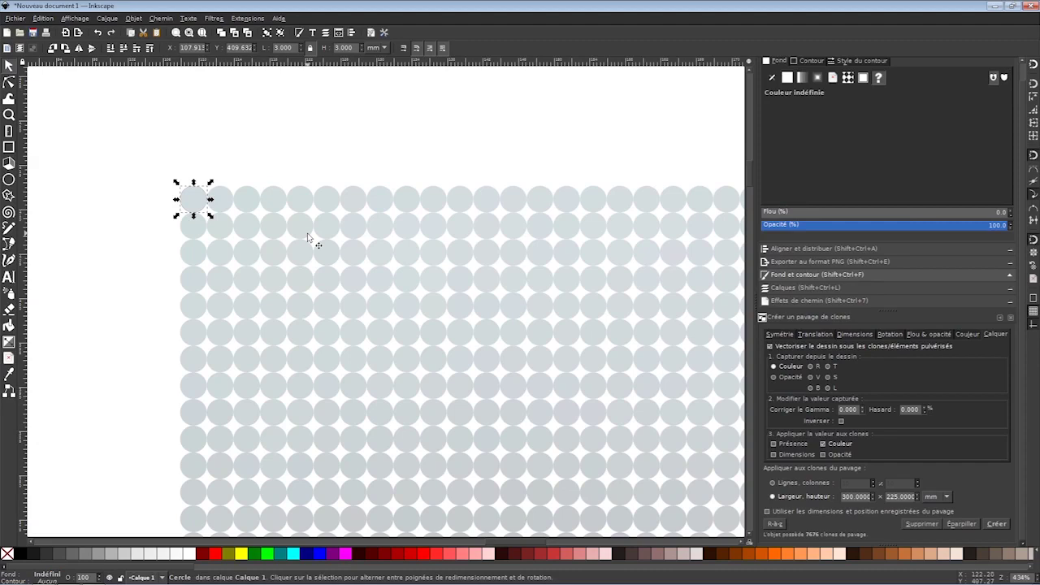
pyautogui.press('`')
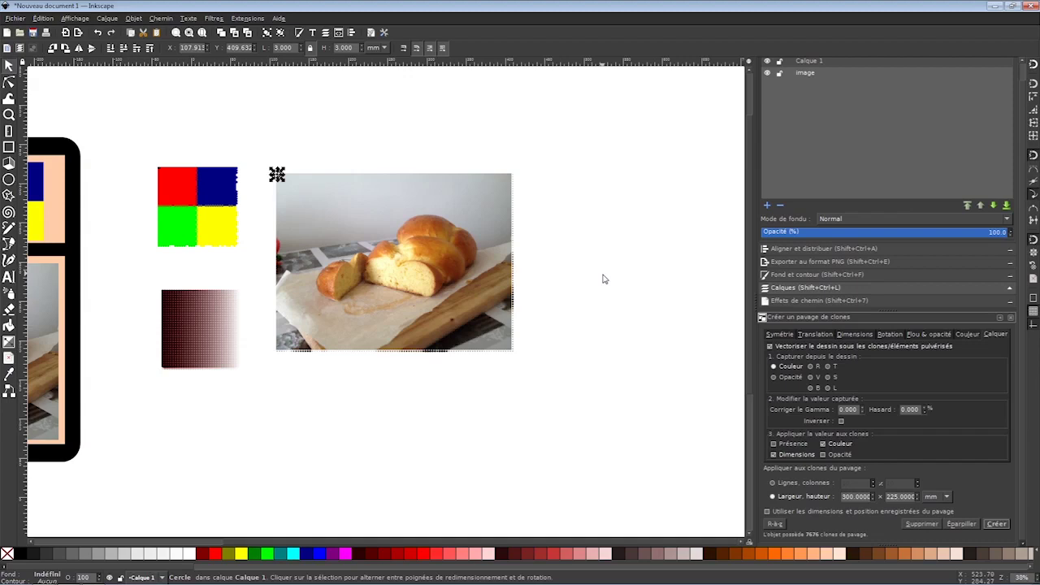
# Scroll over the rebuilt bread mosaic, whose dots now follow the photo in size and colour.
pyautogui.keyDown('ctrl'); pyautogui.scroll(5, 700, 406); pyautogui.keyUp('ctrl')
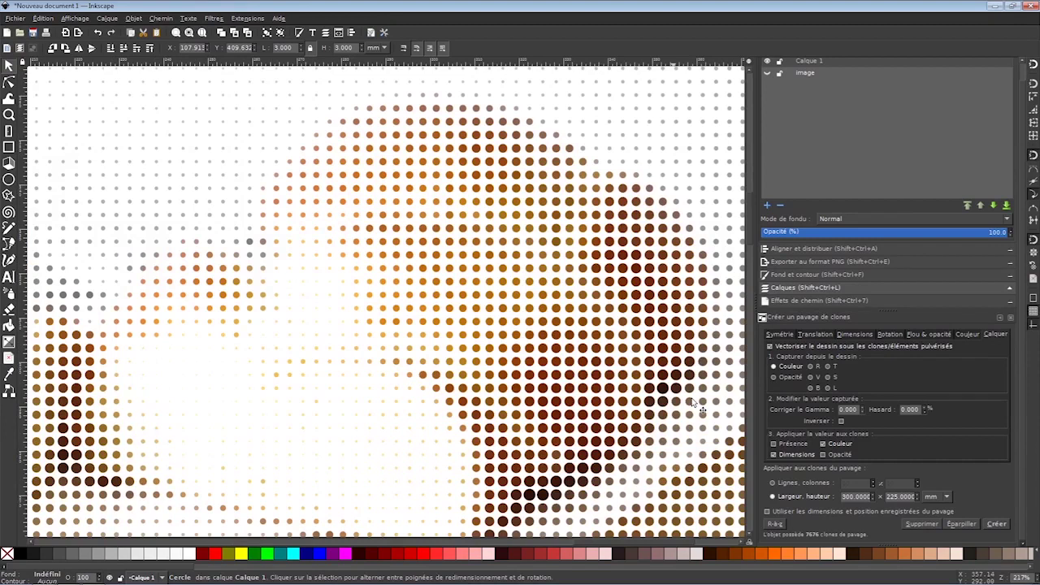
pyautogui.keyDown('ctrl'); pyautogui.scroll(-4, 701, 406); pyautogui.keyUp('ctrl')
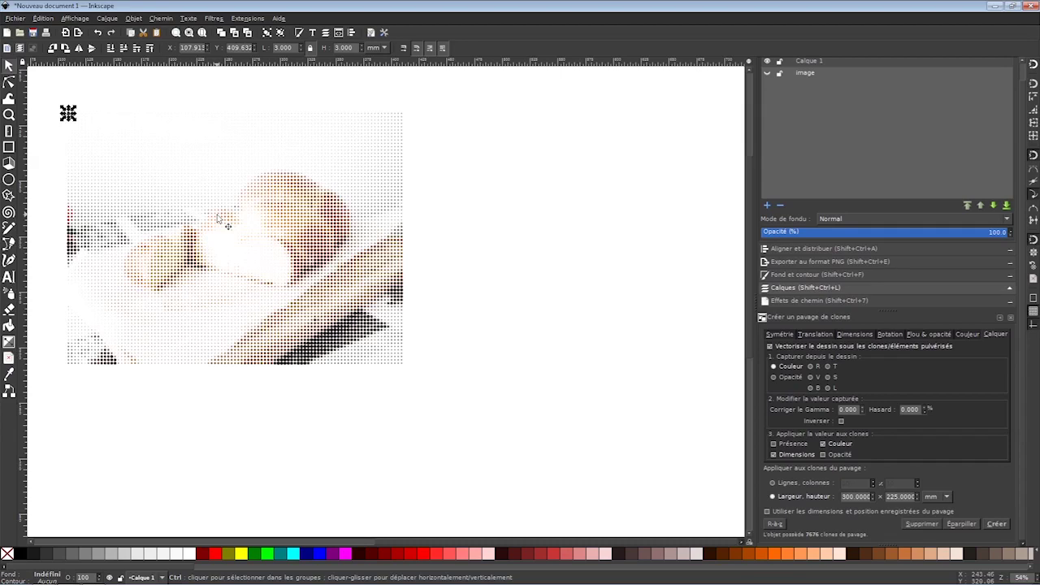
pyautogui.keyDown('ctrl'); pyautogui.scroll(-4, 312, 186); pyautogui.keyUp('ctrl')
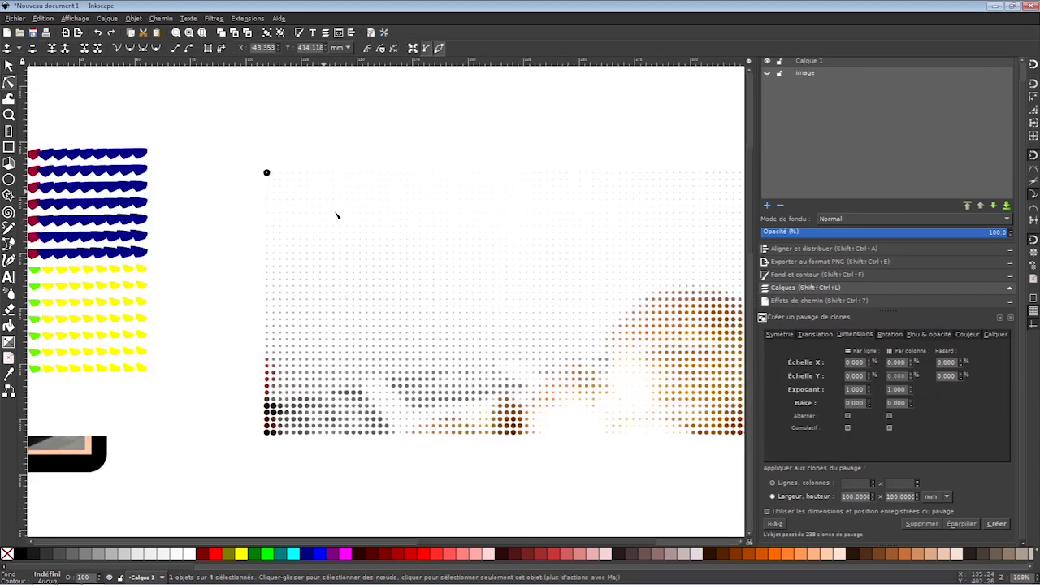
pyautogui.scroll(-2, 207, 247)
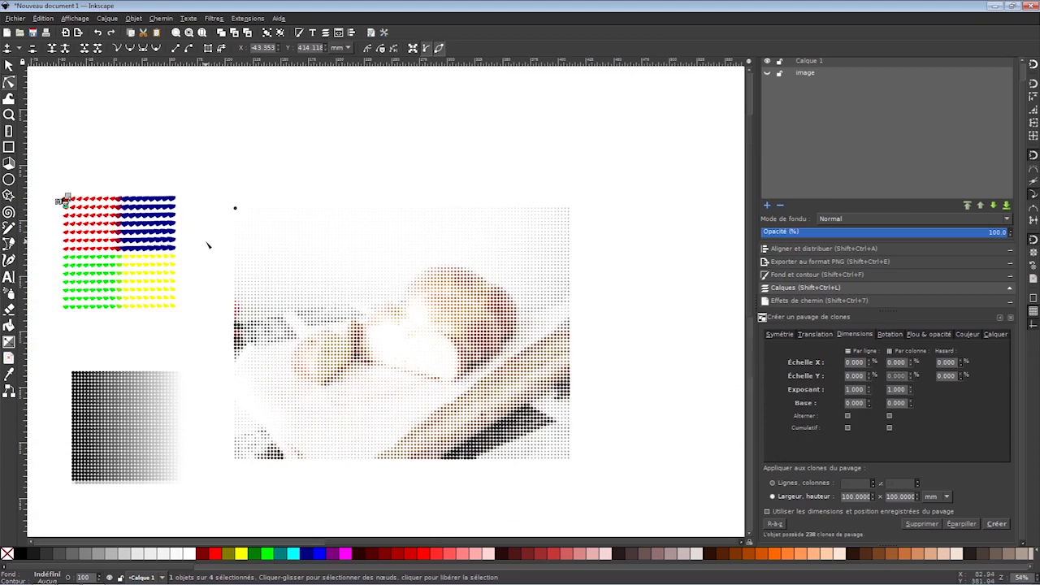
pyautogui.scroll(-1, 207, 246)
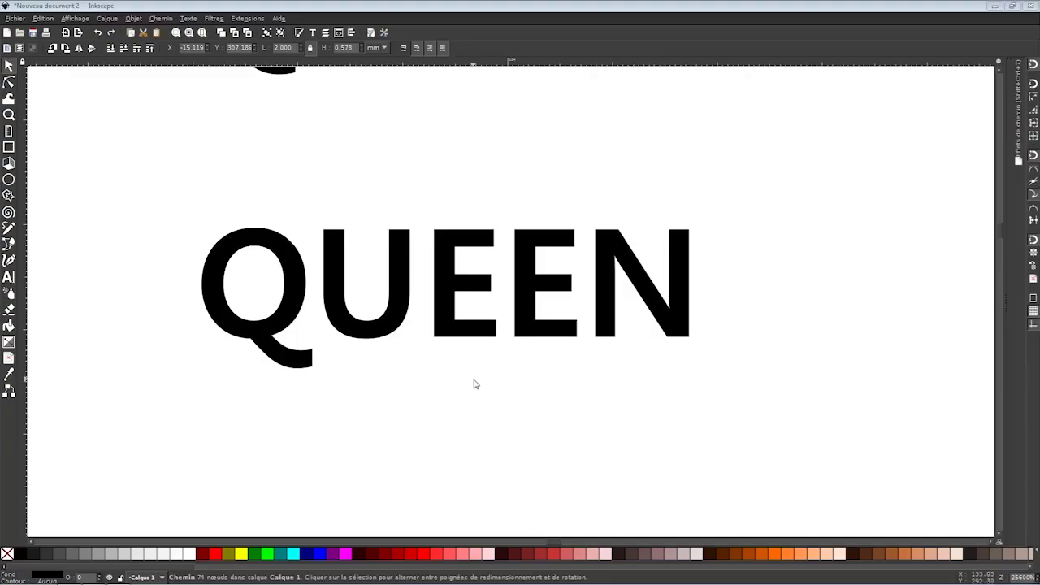
# Deselect the QUEEN text and zoom out over the tiling of shrinking QUEEN words.
pyautogui.click(475, 384)
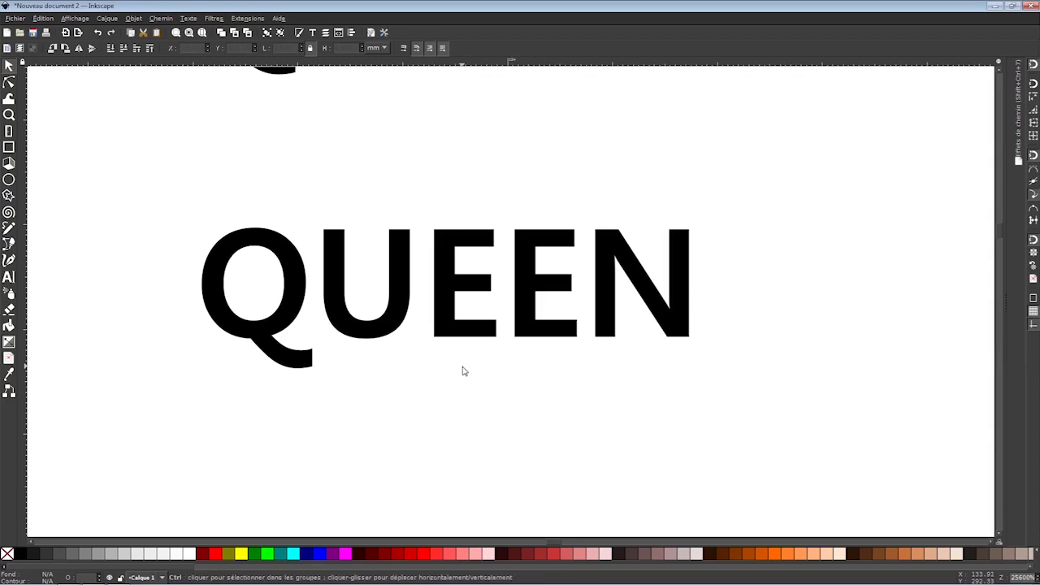
pyautogui.scroll(-2, 413, 345)
pyautogui.scroll(-1, 413, 346)
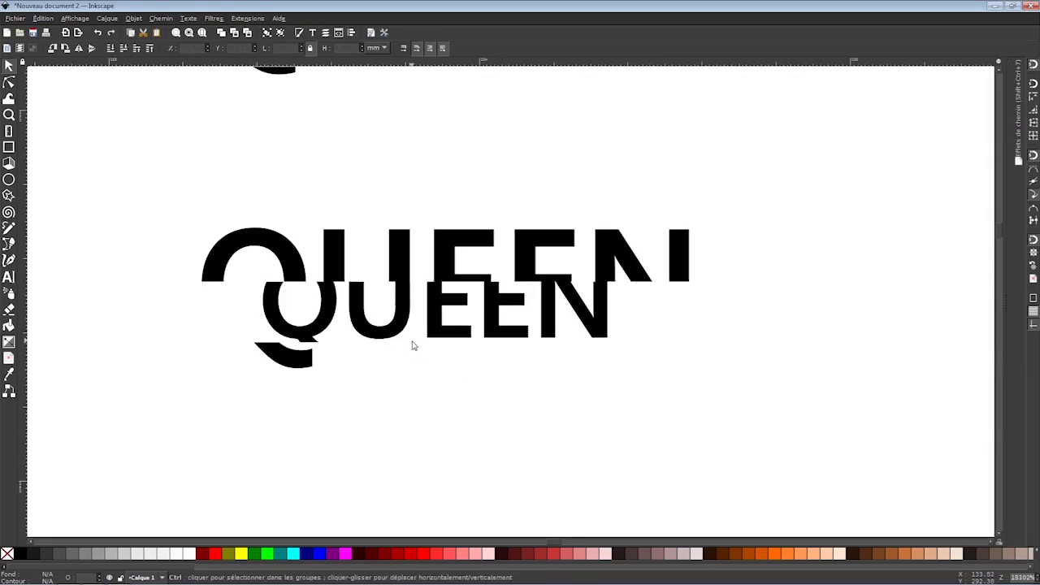
pyautogui.scroll(-1, 413, 346)
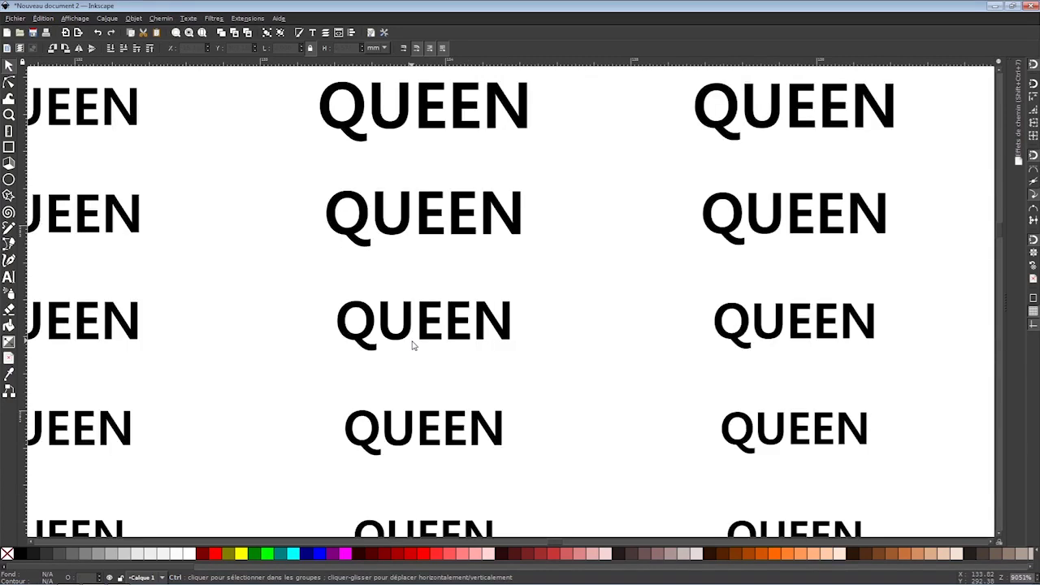
pyautogui.scroll(-1, 413, 345)
pyautogui.scroll(-1, 413, 346)
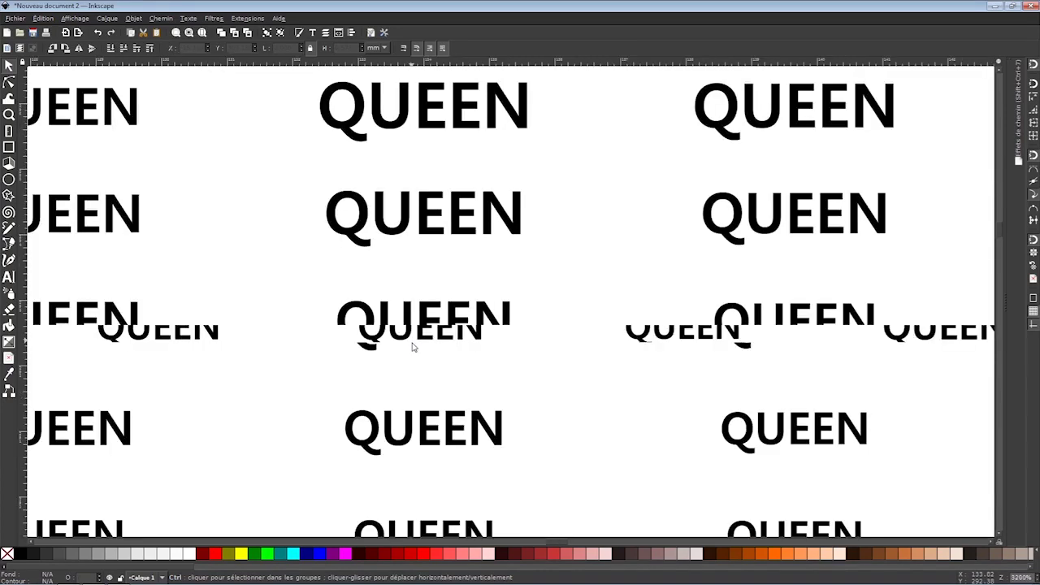
pyautogui.scroll(-2, 413, 345)
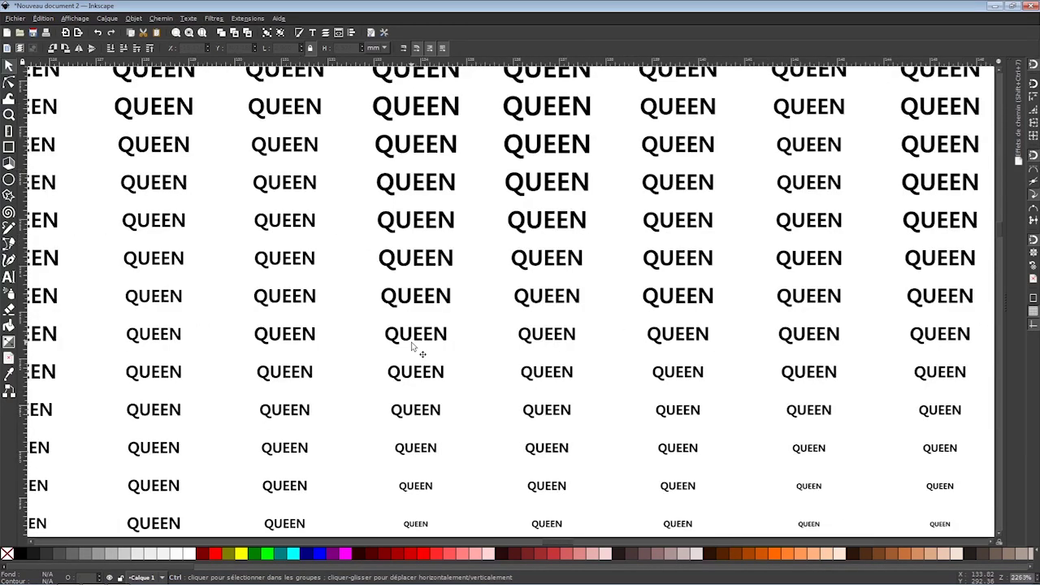
pyautogui.scroll(-2, 412, 346)
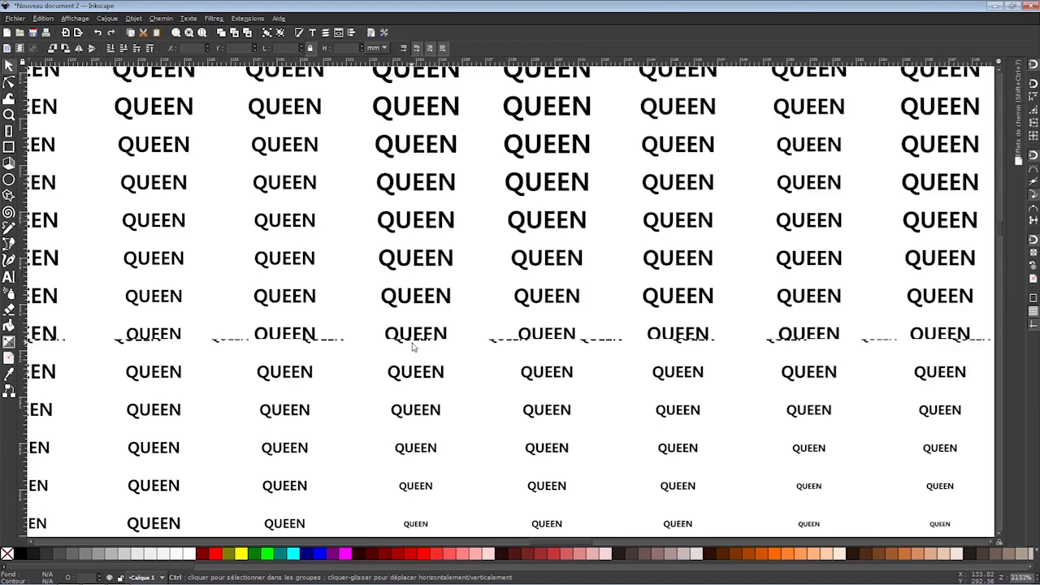
pyautogui.scroll(-1, 413, 345)
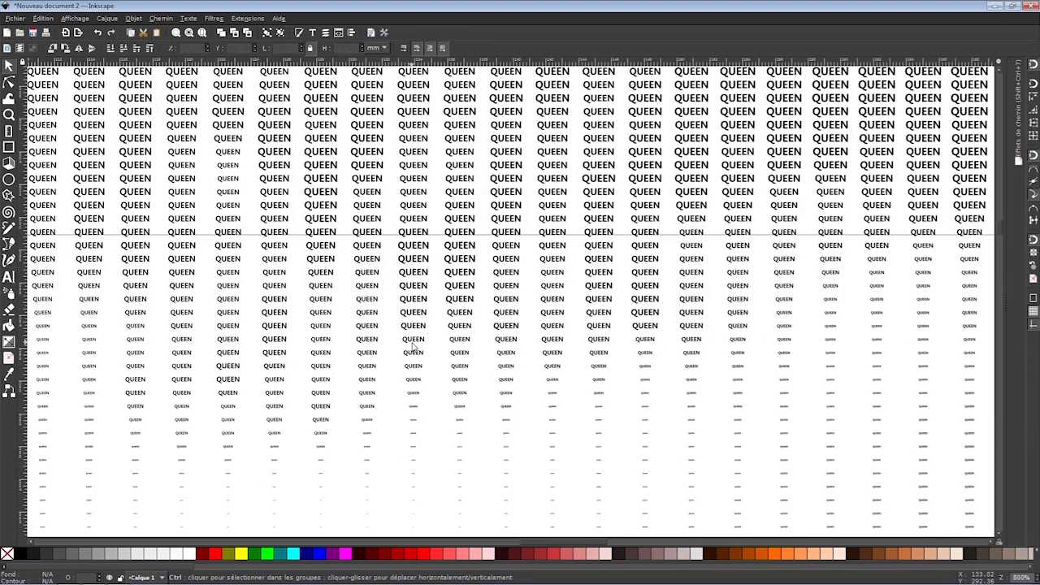
pyautogui.scroll(-6, 413, 345)
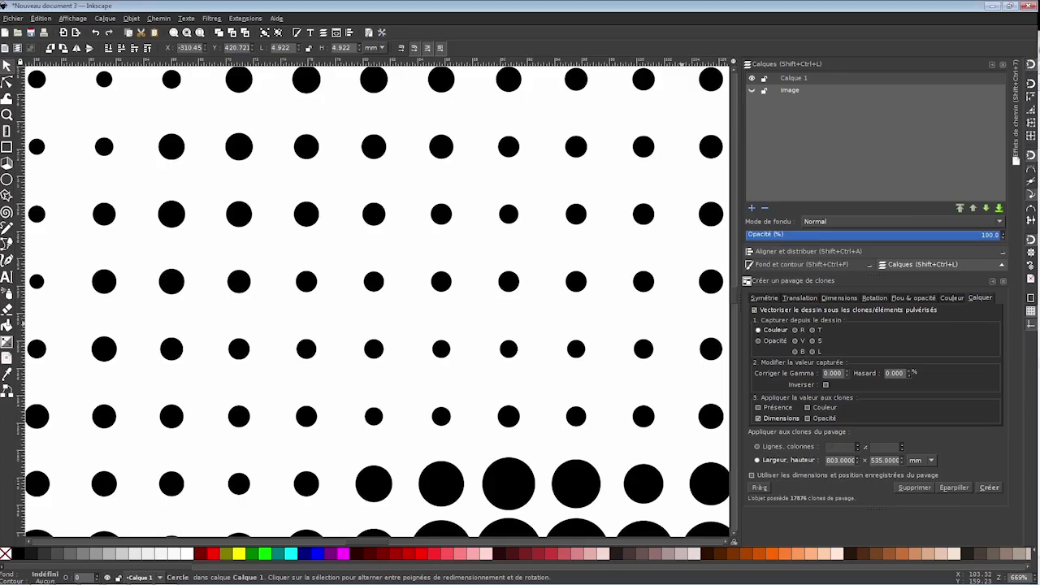
# Zoom out step by step until the full lion halftone portrait of black dots appears.
pyautogui.press('-')
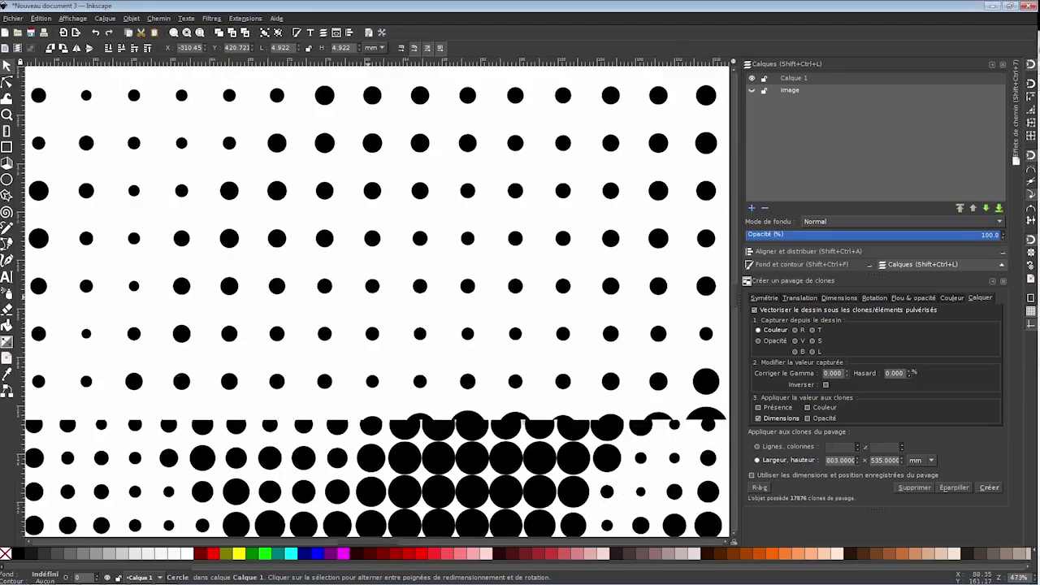
pyautogui.press('-')
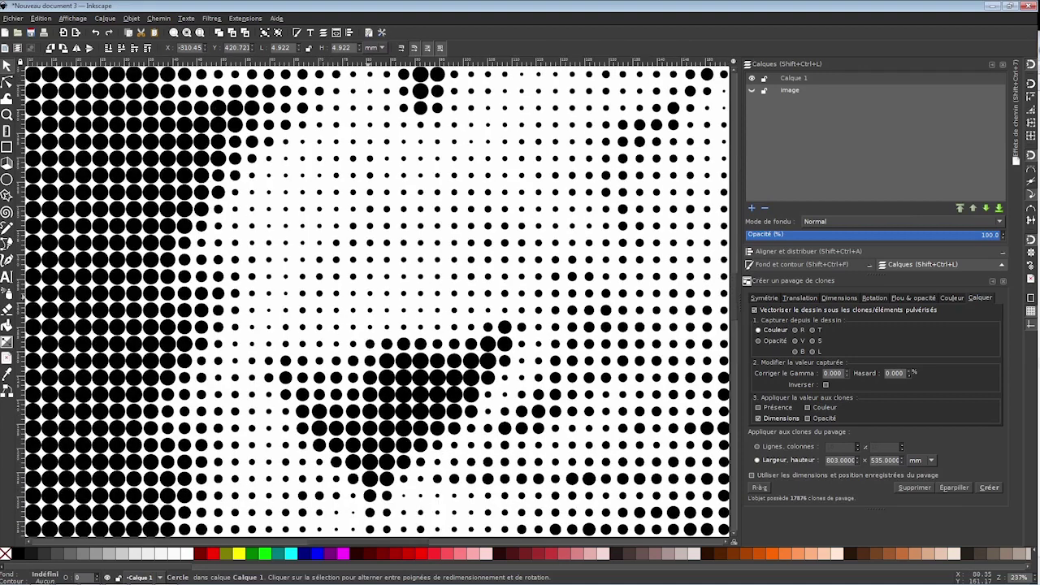
pyautogui.press('-')
pyautogui.press('-')
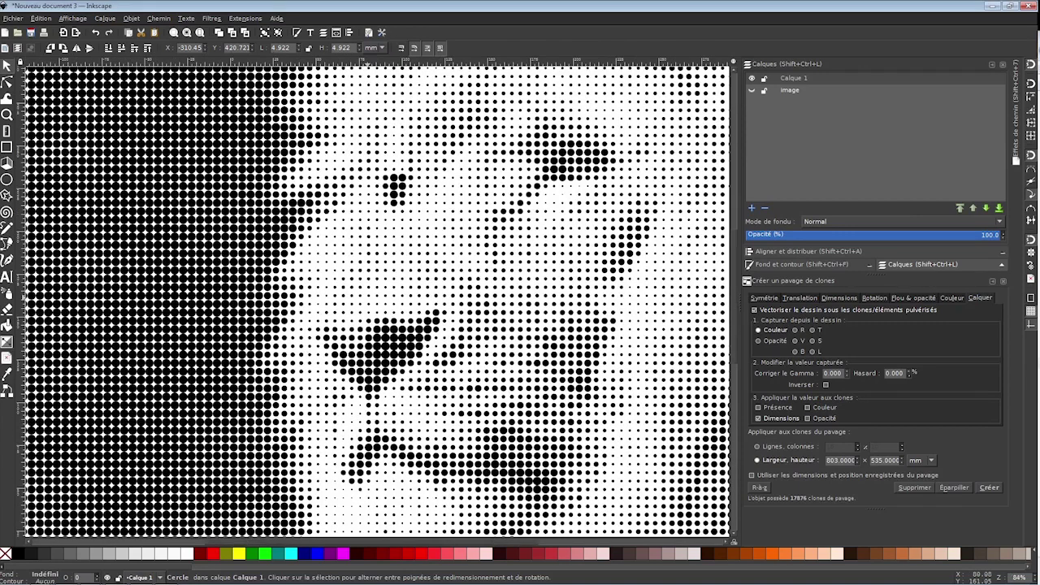
pyautogui.press('-')
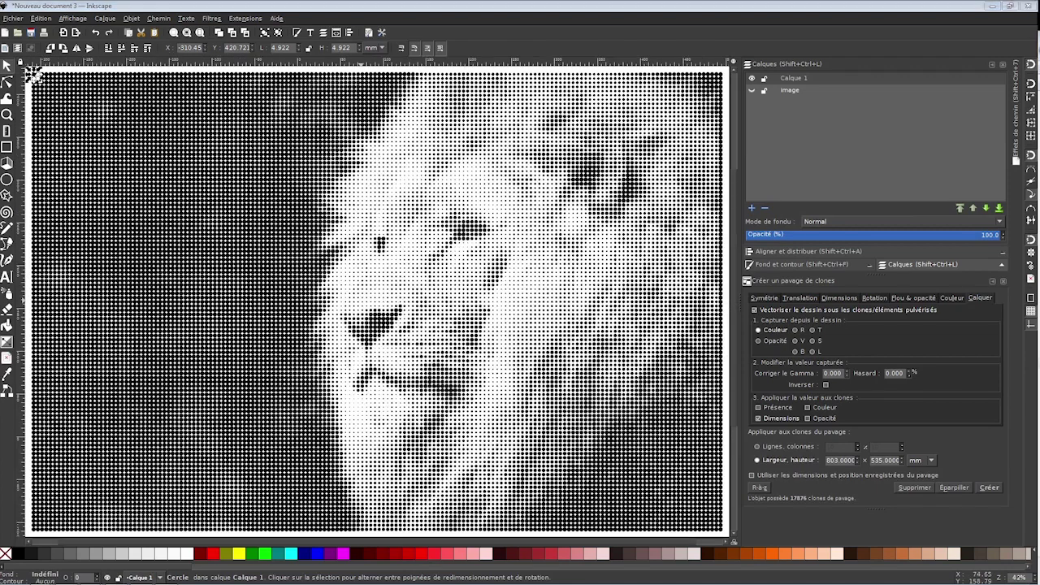